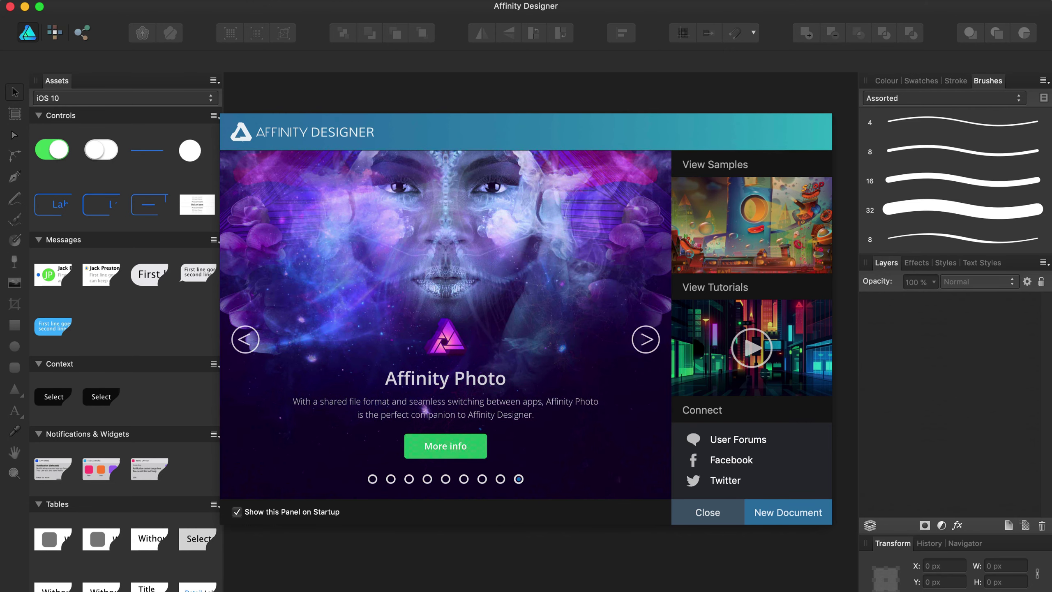
Step: Download the KDP cover template for a 6 x 9 in, 100-page, white-paper paperback
{"action": "left_click", "coordinate": [690, 512]}
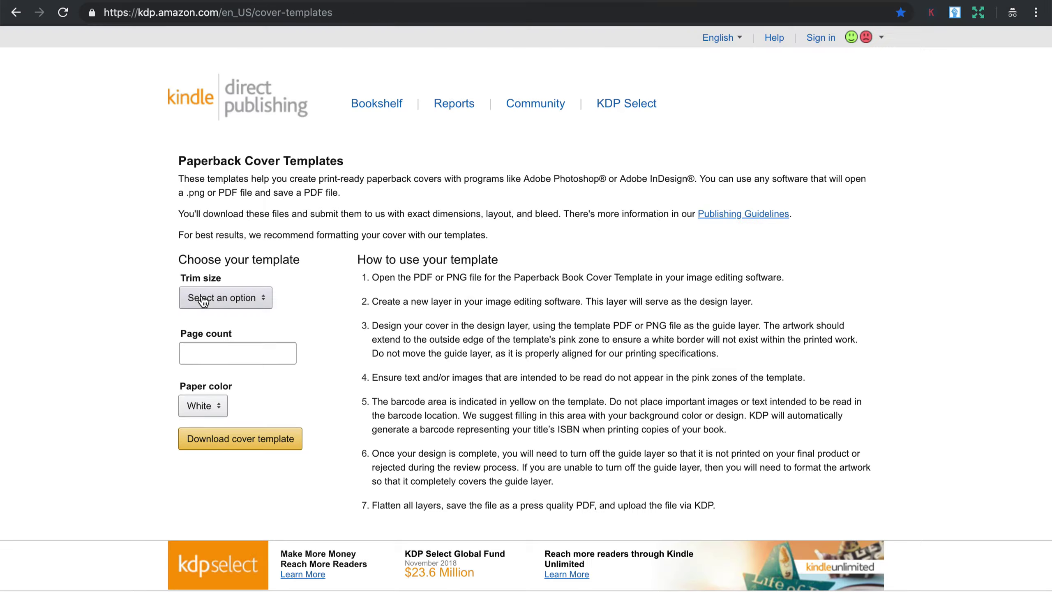
{"action": "left_click", "coordinate": [203, 302]}
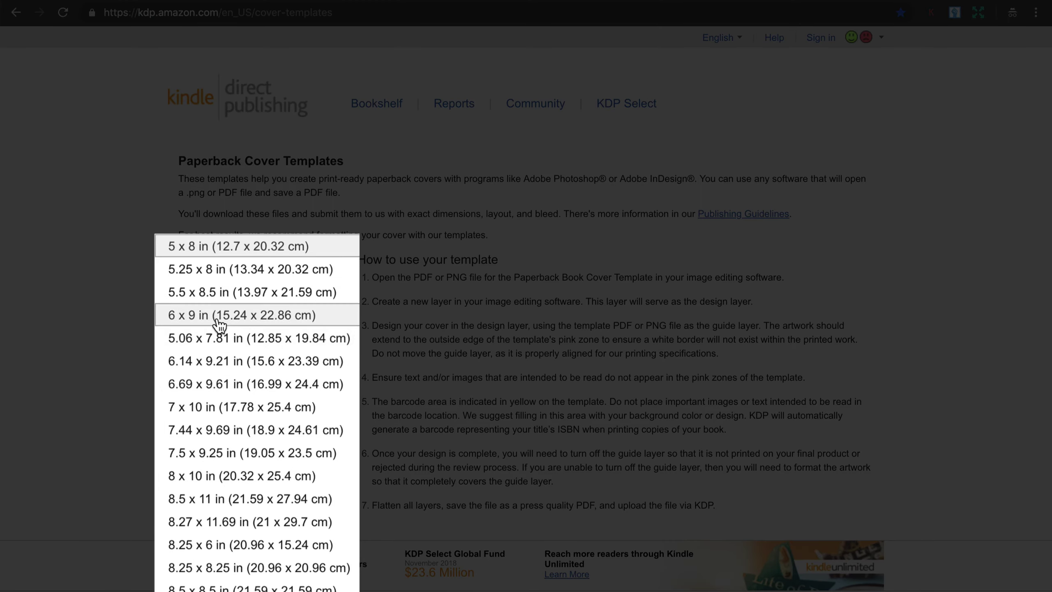
{"action": "left_click", "coordinate": [215, 315]}
{"action": "left_click", "coordinate": [237, 354]}
{"action": "type", "text": "1"}
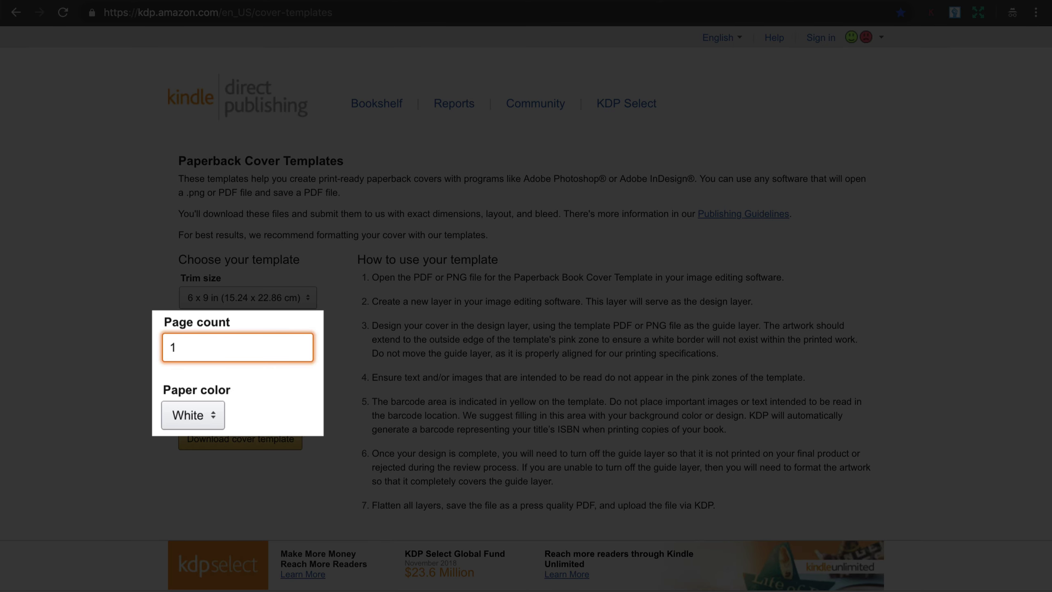
{"action": "type", "text": "00"}
{"action": "left_click", "coordinate": [223, 441]}
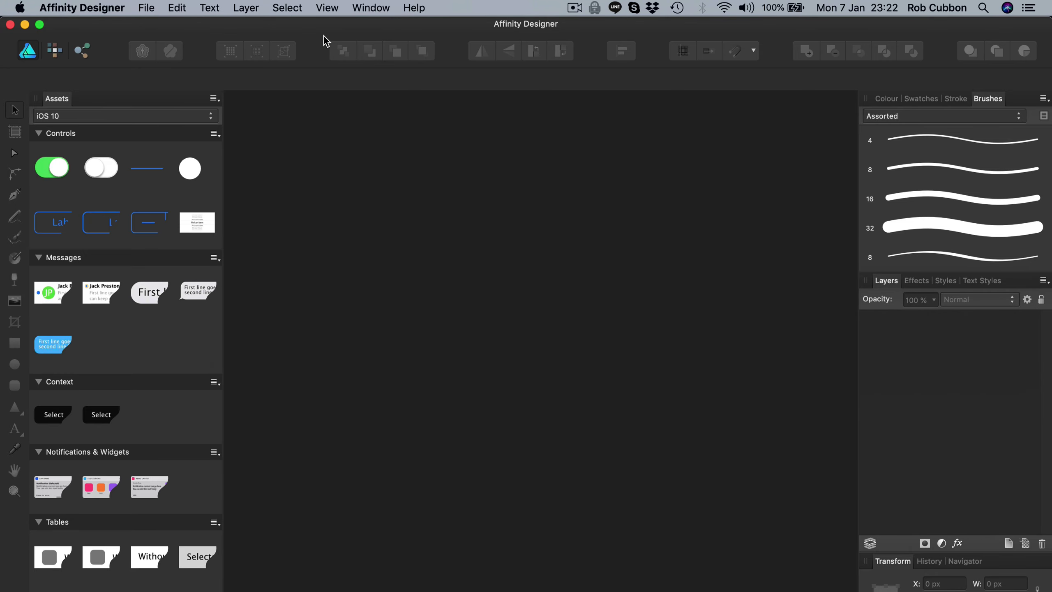
Step: Open 6x9_BW_100.pdf from the file browser, importing it at 300 DPI
{"action": "left_click", "coordinate": [146, 8]}
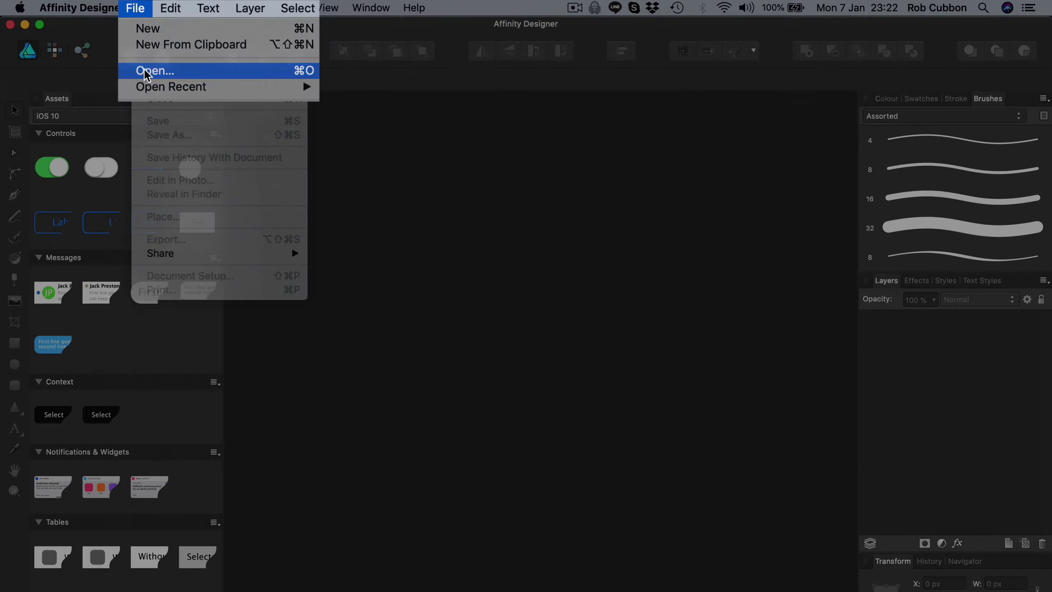
{"action": "left_click", "coordinate": [145, 67]}
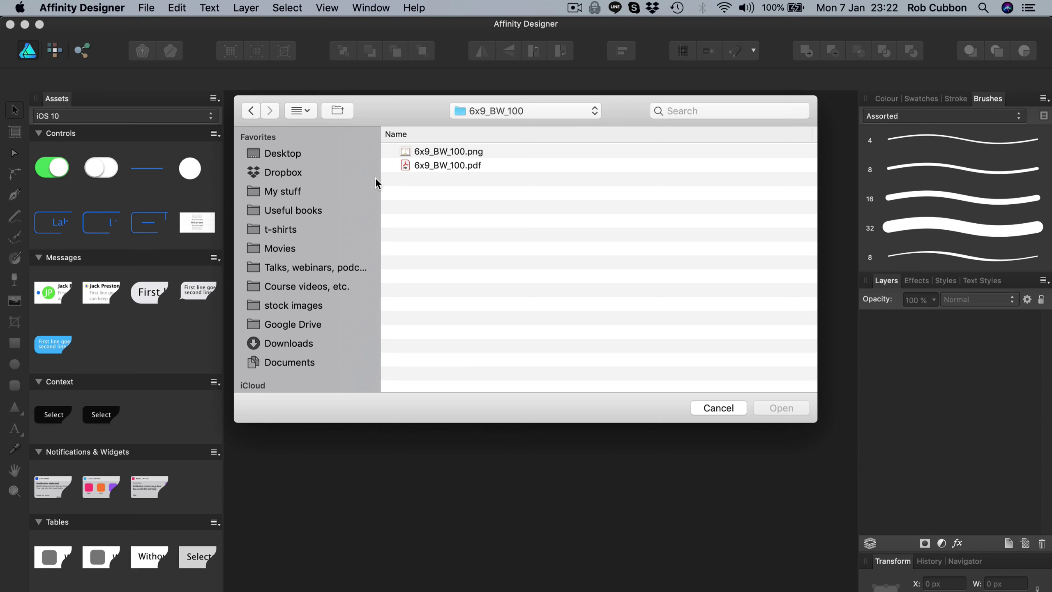
{"action": "left_click", "coordinate": [432, 166]}
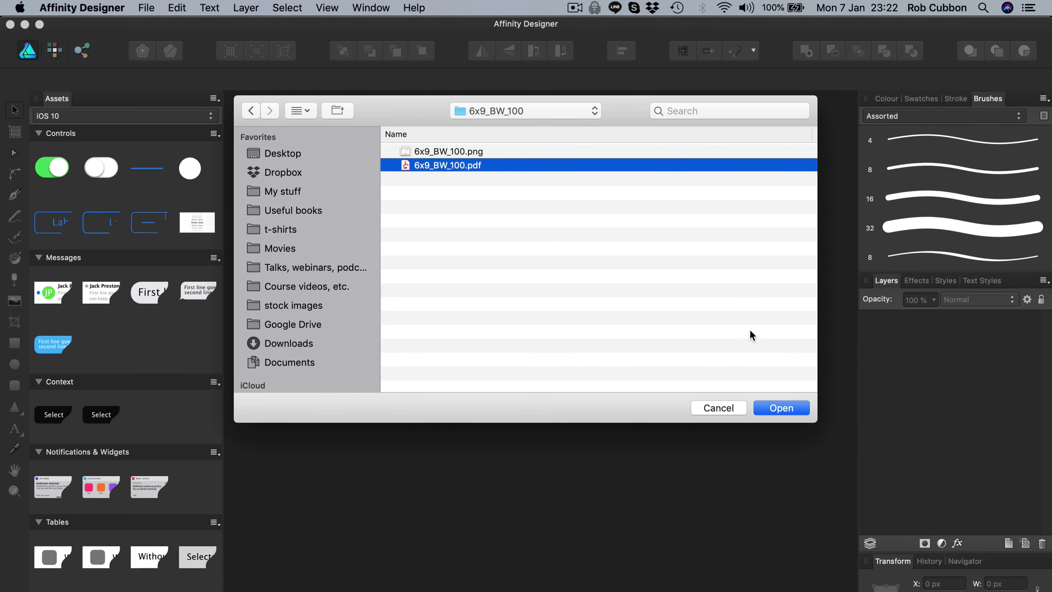
{"action": "left_click", "coordinate": [774, 407]}
{"action": "left_click", "coordinate": [404, 229]}
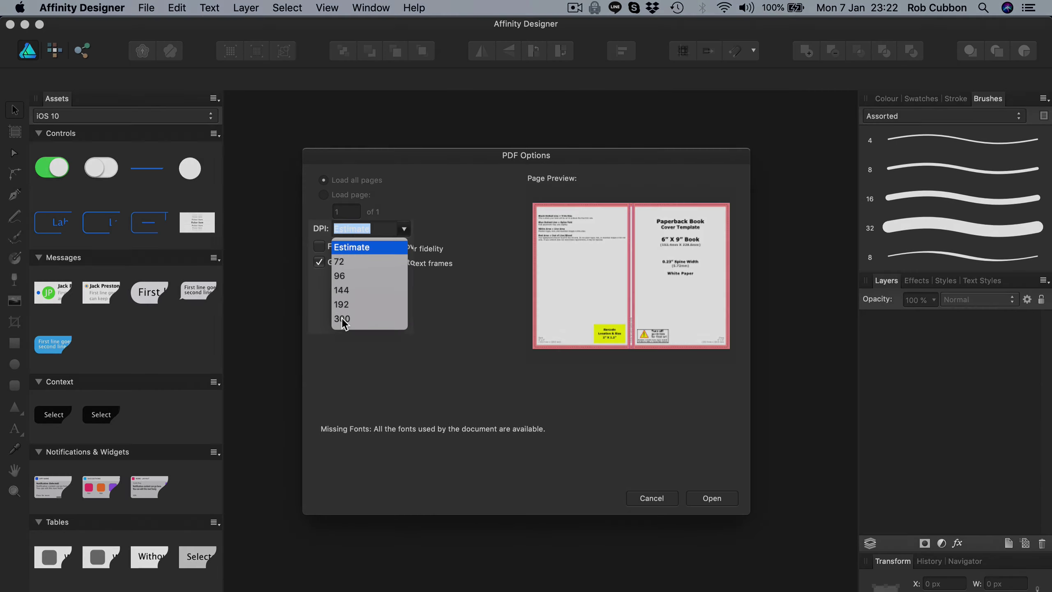
{"action": "left_click", "coordinate": [334, 334]}
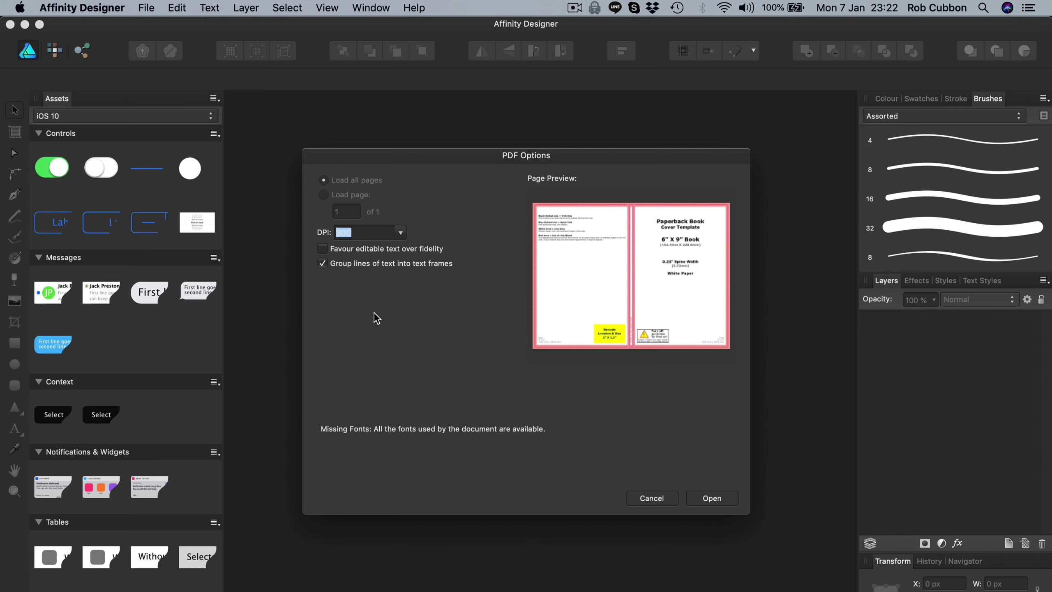
{"action": "left_click", "coordinate": [715, 499]}
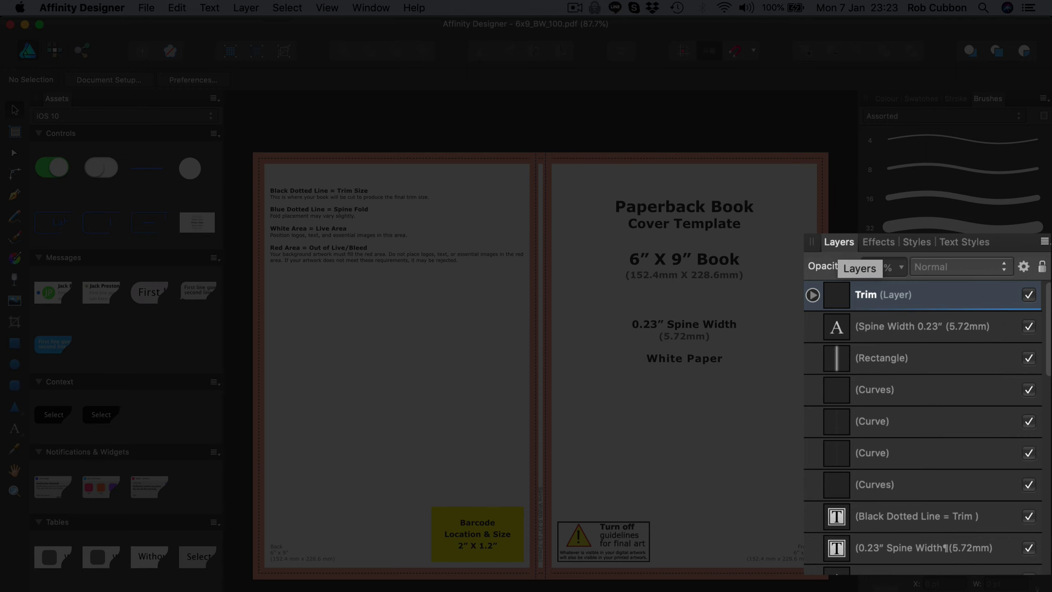
Step: Group all 29 template objects and set the group's opacity to 52%
{"action": "scroll", "coordinate": [999, 378], "scroll_direction": "down", "scroll_amount": 5}
{"action": "scroll", "coordinate": [1005, 380], "scroll_direction": "up", "scroll_amount": 5}
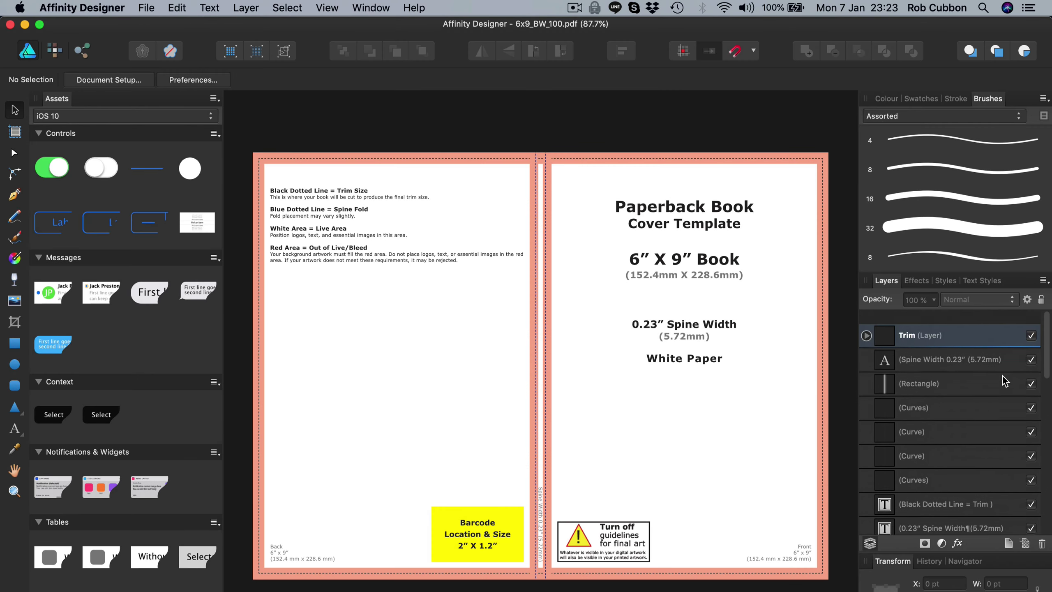
{"action": "left_click", "coordinate": [912, 321]}
{"action": "scroll", "coordinate": [932, 394], "scroll_direction": "down", "scroll_amount": 5}
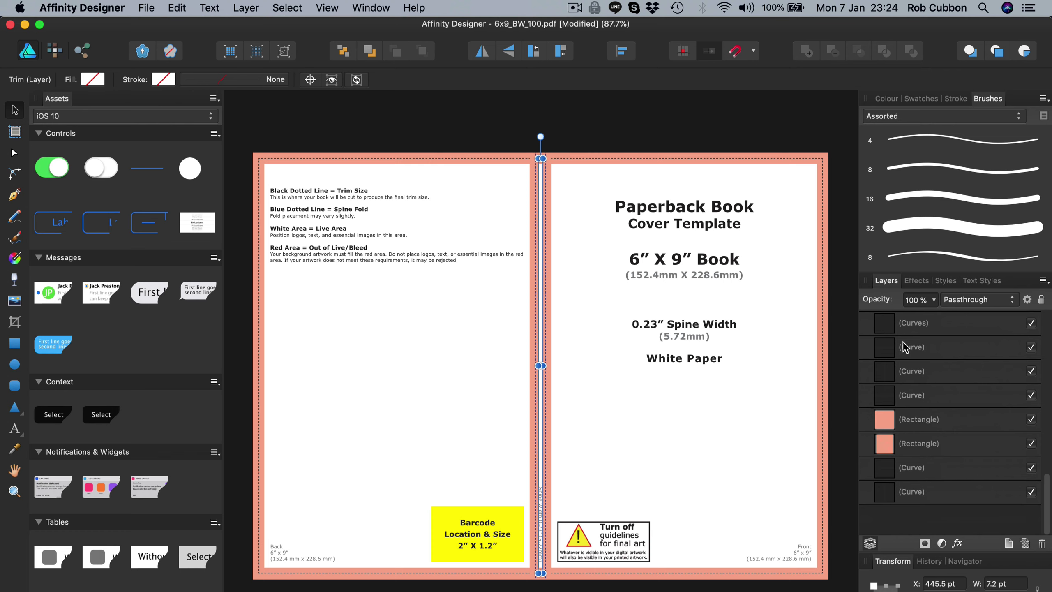
{"action": "left_click", "coordinate": [969, 527], "text": "shift"}
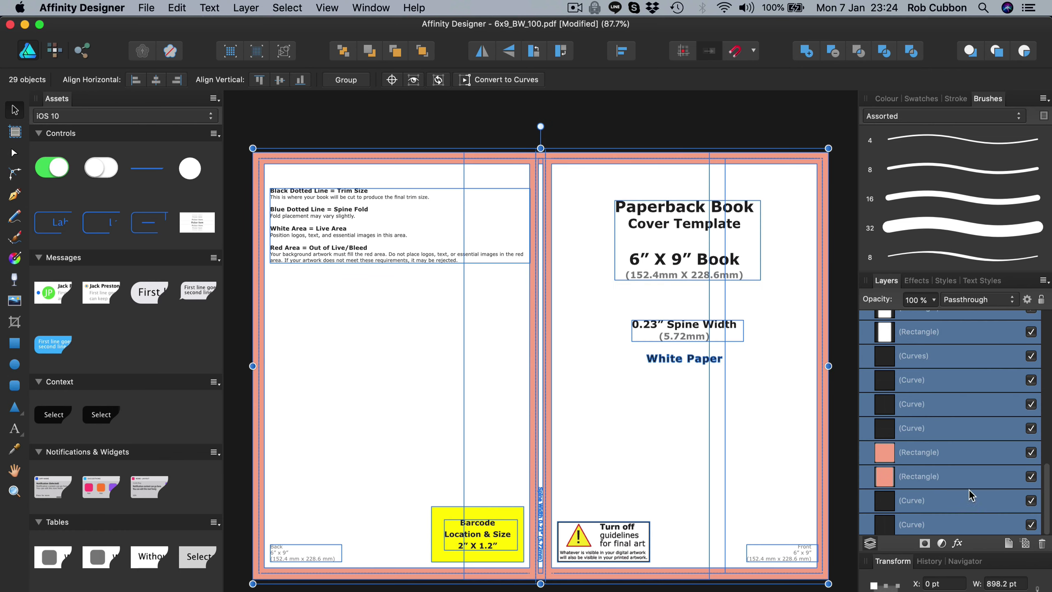
{"action": "right_click", "coordinate": [972, 362]}
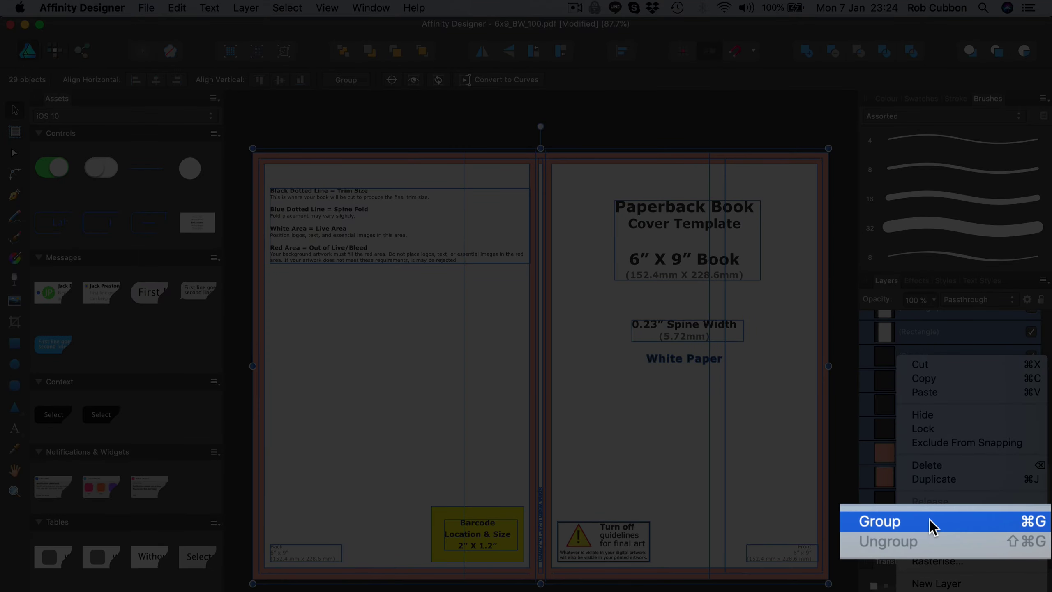
{"action": "left_click", "coordinate": [946, 525]}
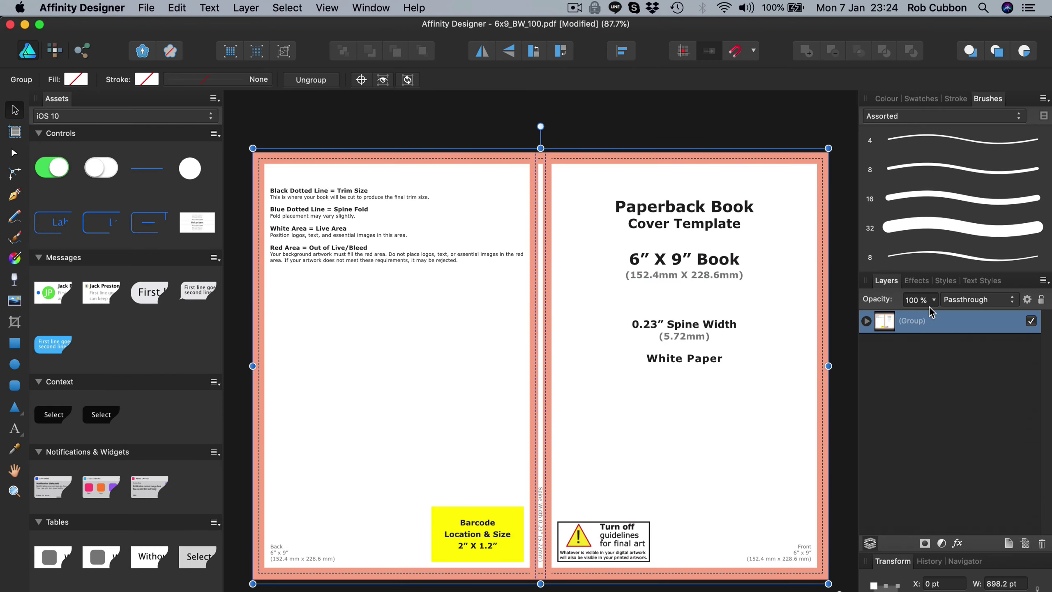
{"action": "left_click", "coordinate": [935, 298]}
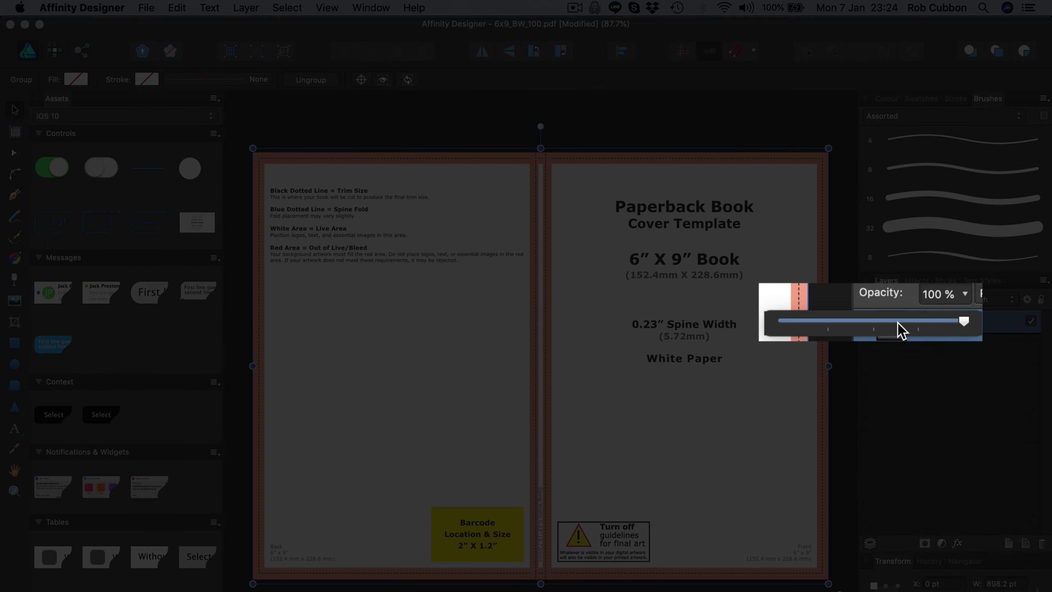
{"action": "left_click_drag", "start_coordinate": [892, 324], "coordinate": [876, 324]}
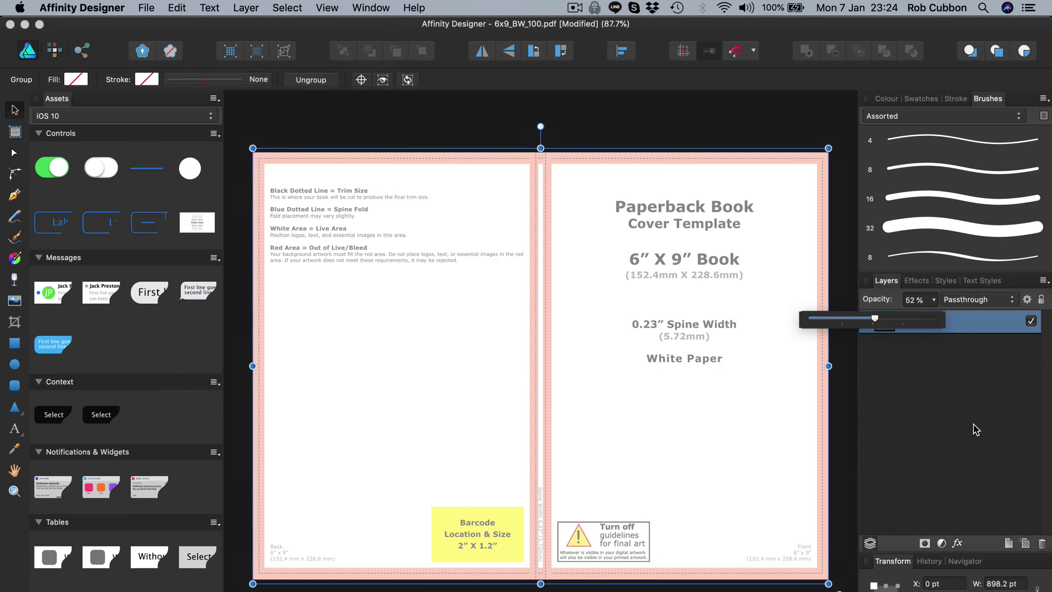
{"action": "left_click", "coordinate": [993, 501]}
Step: Add three new empty layers and move the template group above them
{"action": "left_click", "coordinate": [1008, 543]}
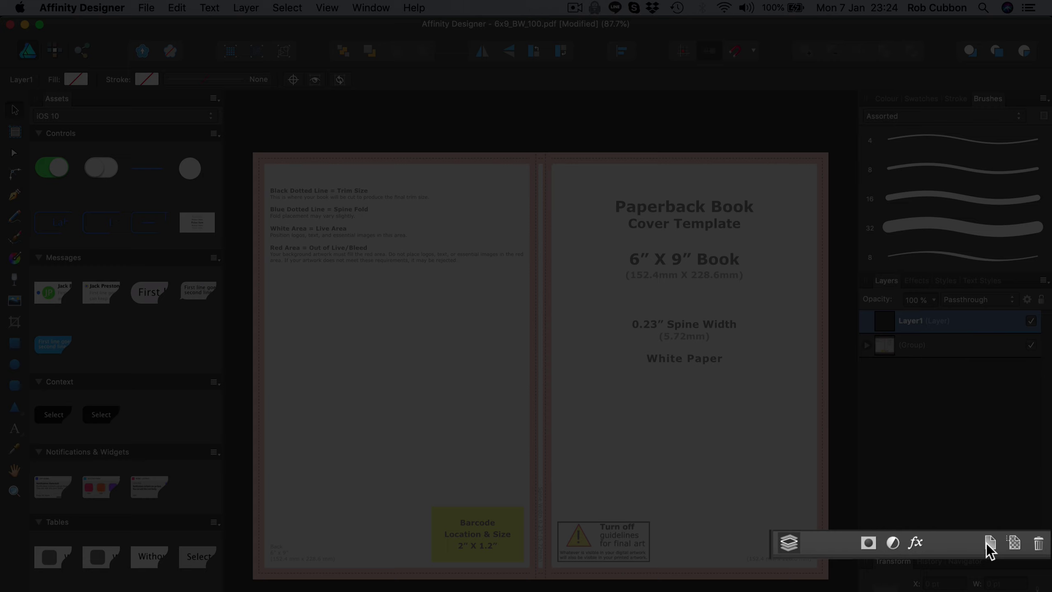
{"action": "left_click", "coordinate": [987, 544]}
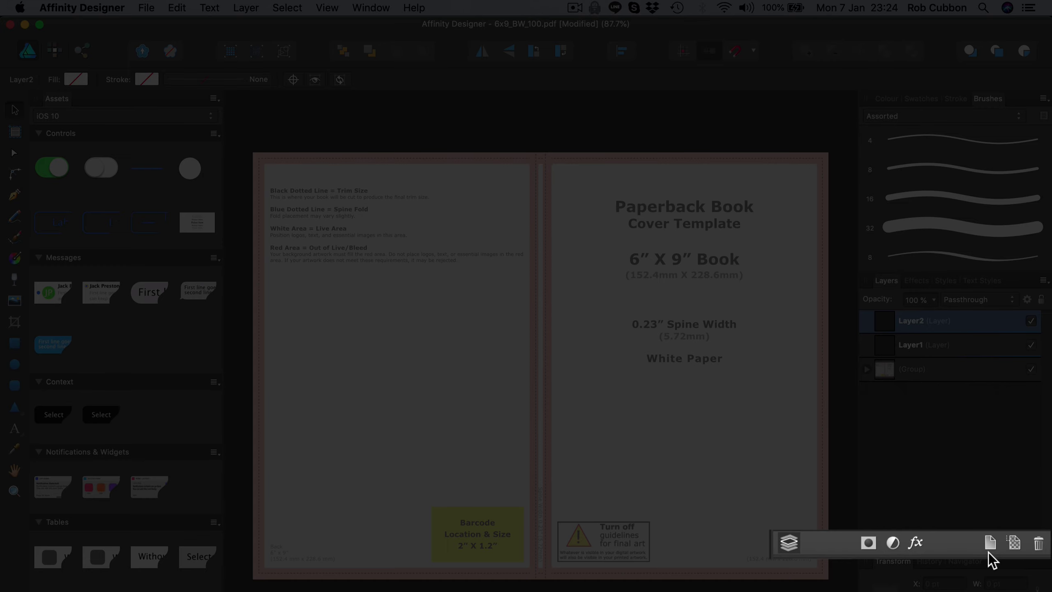
{"action": "left_click", "coordinate": [990, 543]}
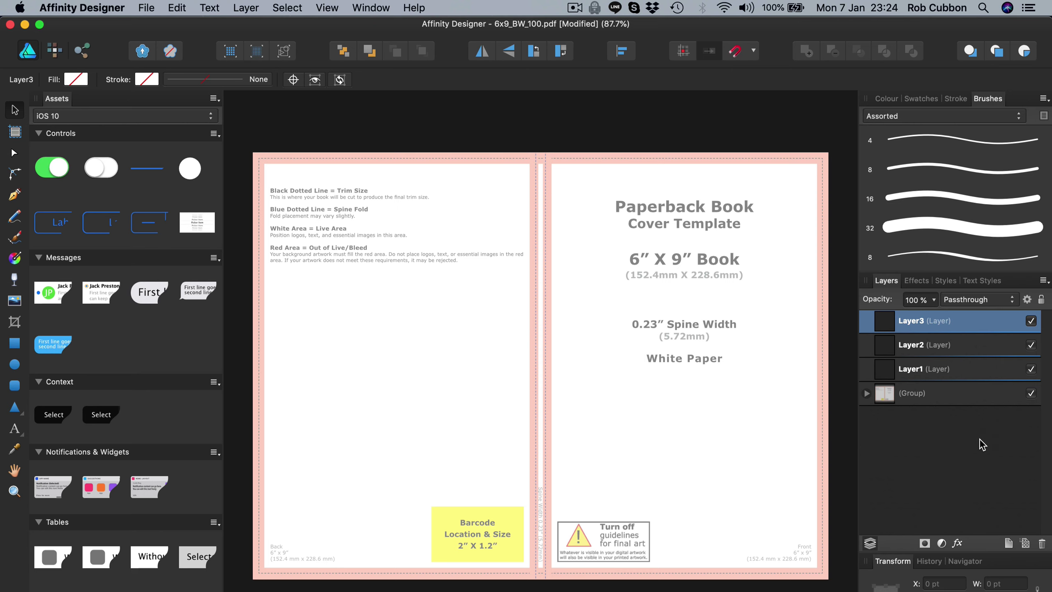
{"action": "left_click", "coordinate": [951, 396]}
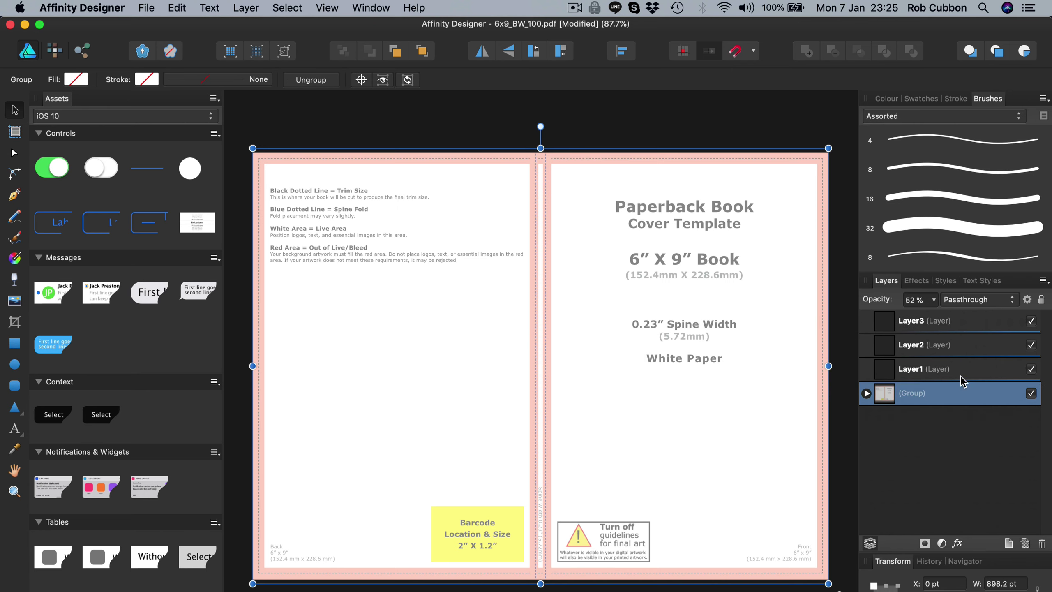
{"action": "left_click_drag", "start_coordinate": [962, 385], "coordinate": [957, 316]}
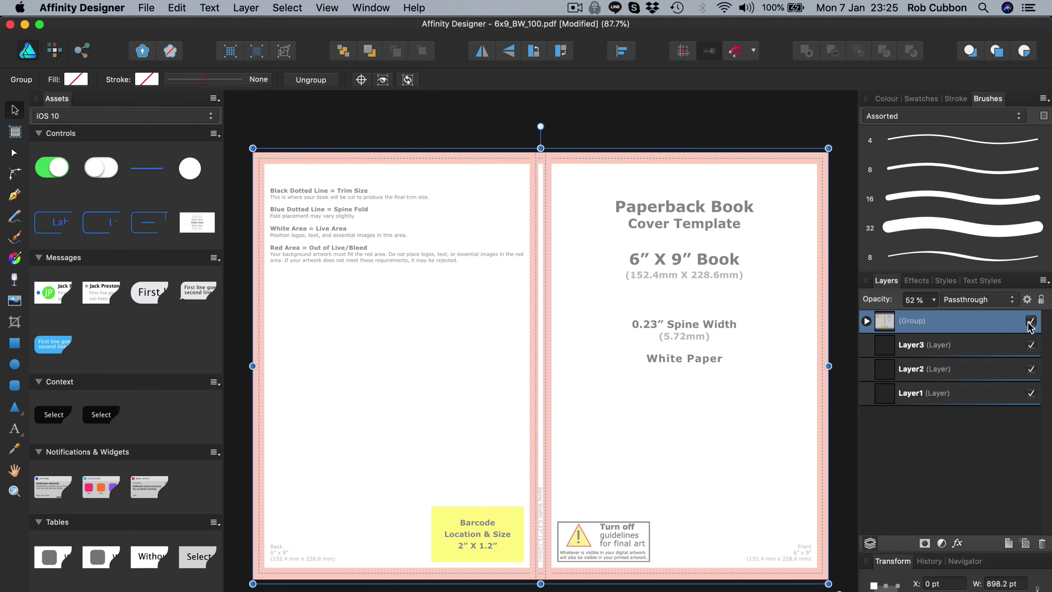
Step: Hide the template and draw a rectangle covering the whole page on Layer1
{"action": "left_click", "coordinate": [1031, 323]}
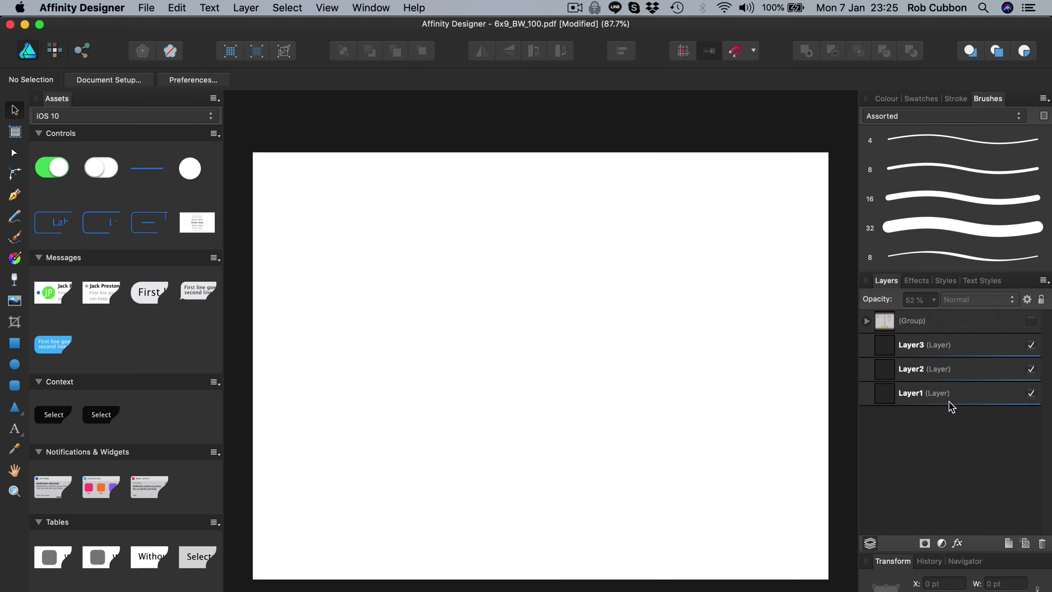
{"action": "left_click", "coordinate": [952, 399]}
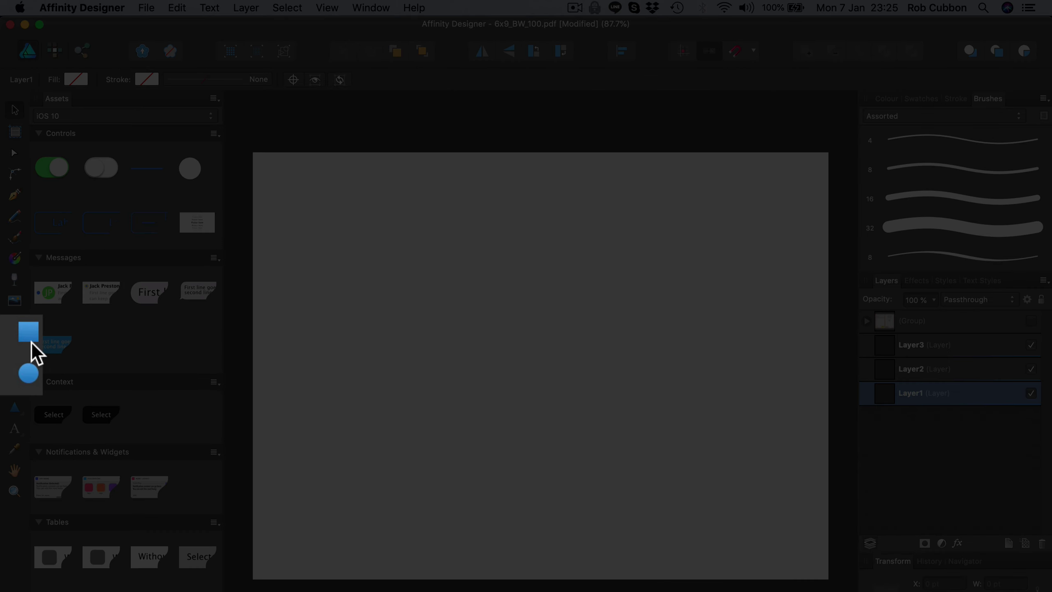
{"action": "left_click", "coordinate": [14, 343]}
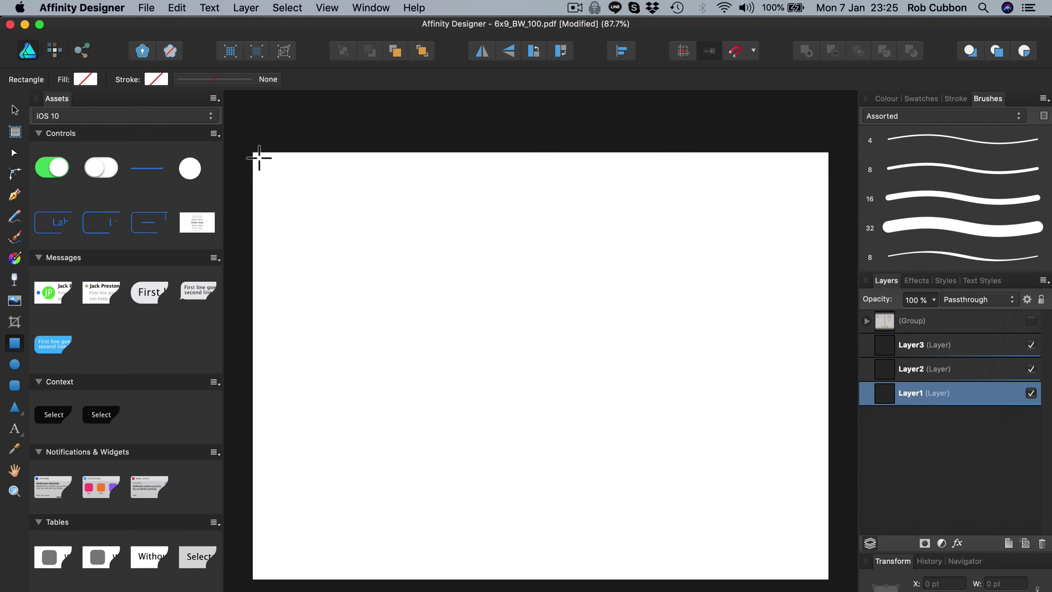
{"action": "left_click_drag", "start_coordinate": [254, 153], "coordinate": [830, 578]}
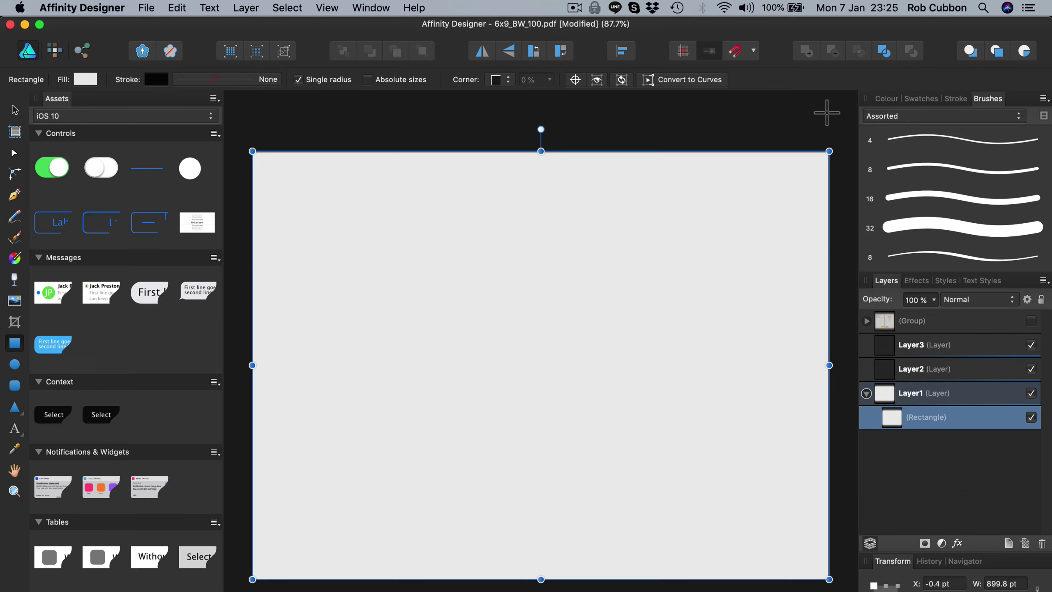
Step: Give the rectangle no outline and a black fill, briefly checking it against the template
{"action": "left_click", "coordinate": [885, 98]}
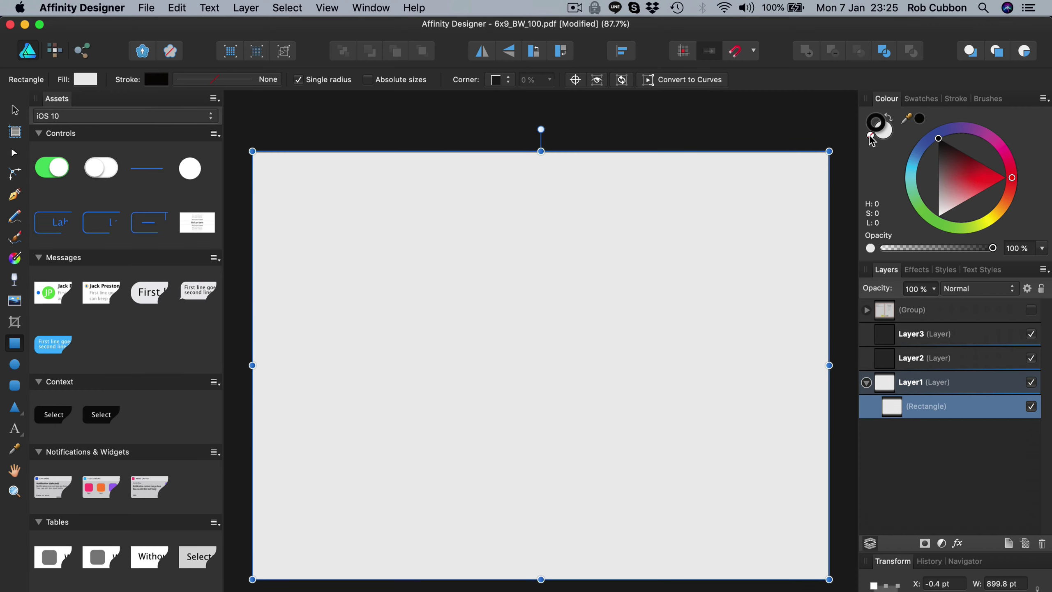
{"action": "left_click", "coordinate": [870, 136]}
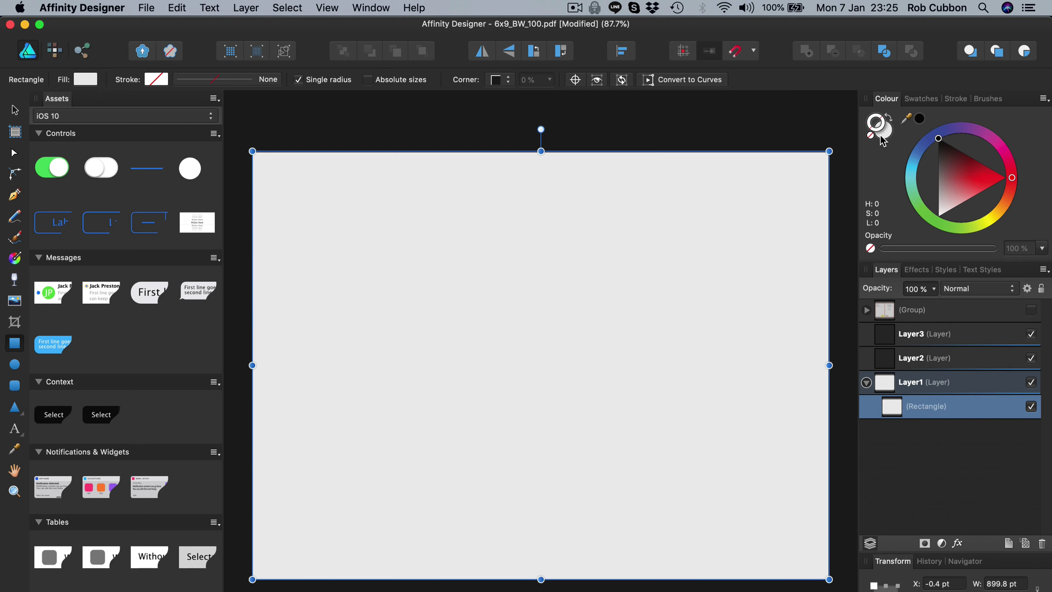
{"action": "left_click", "coordinate": [885, 139]}
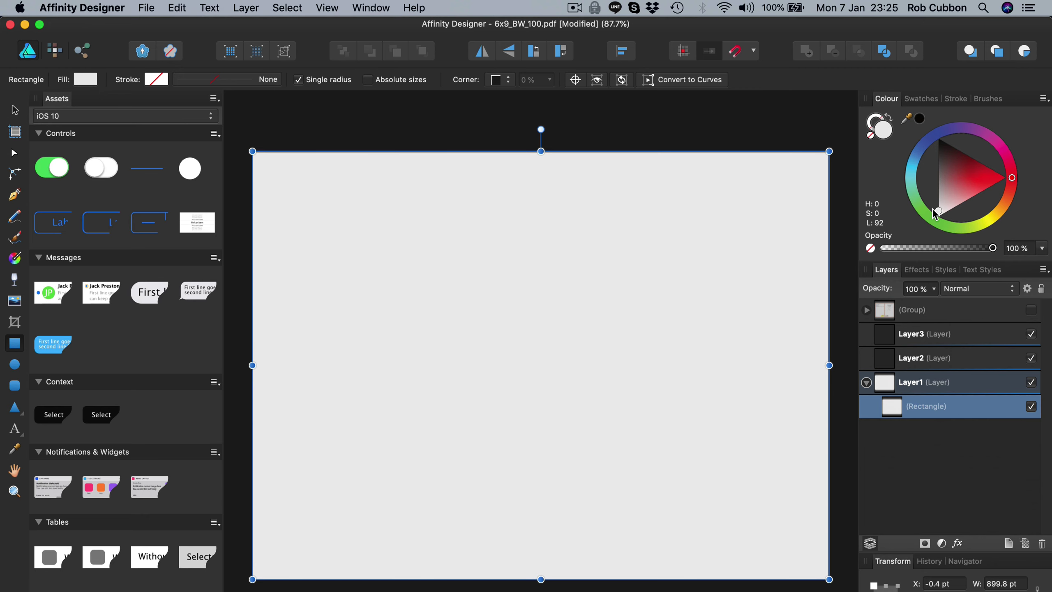
{"action": "left_click_drag", "start_coordinate": [935, 214], "coordinate": [939, 138]}
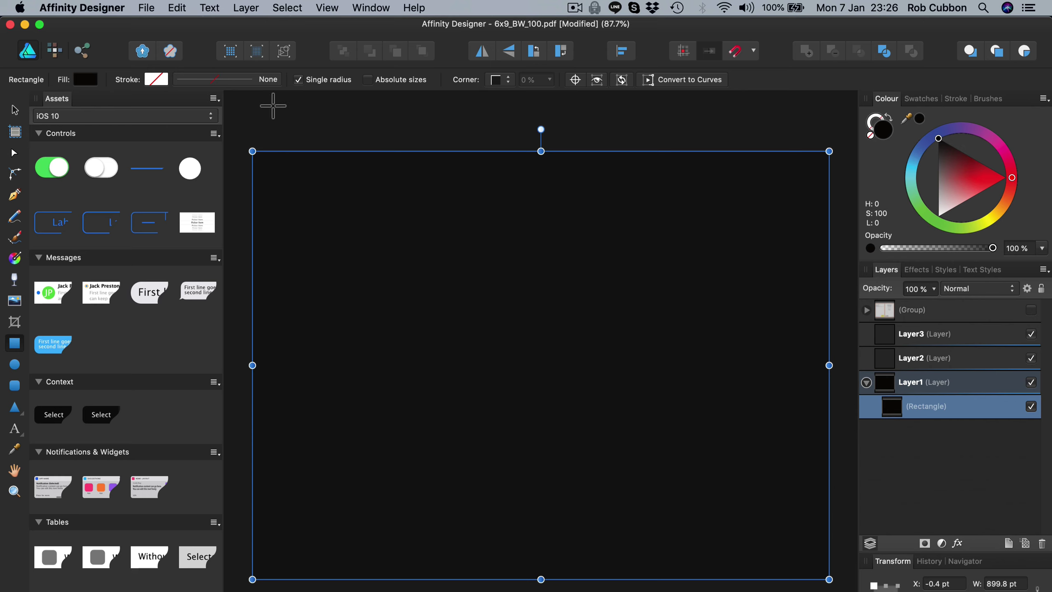
{"action": "left_click", "coordinate": [15, 112]}
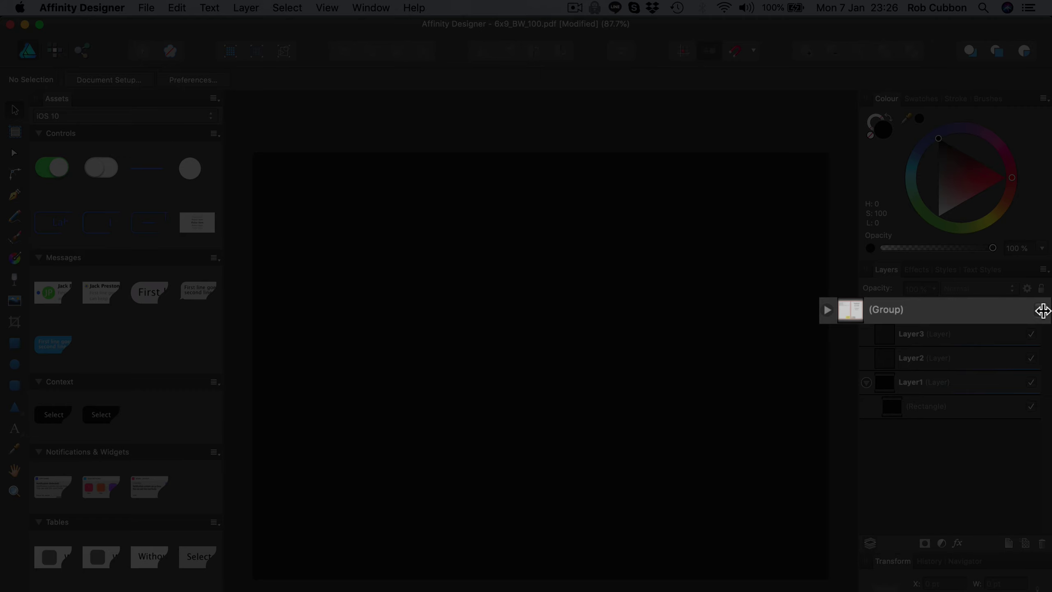
{"action": "left_click", "coordinate": [1032, 310]}
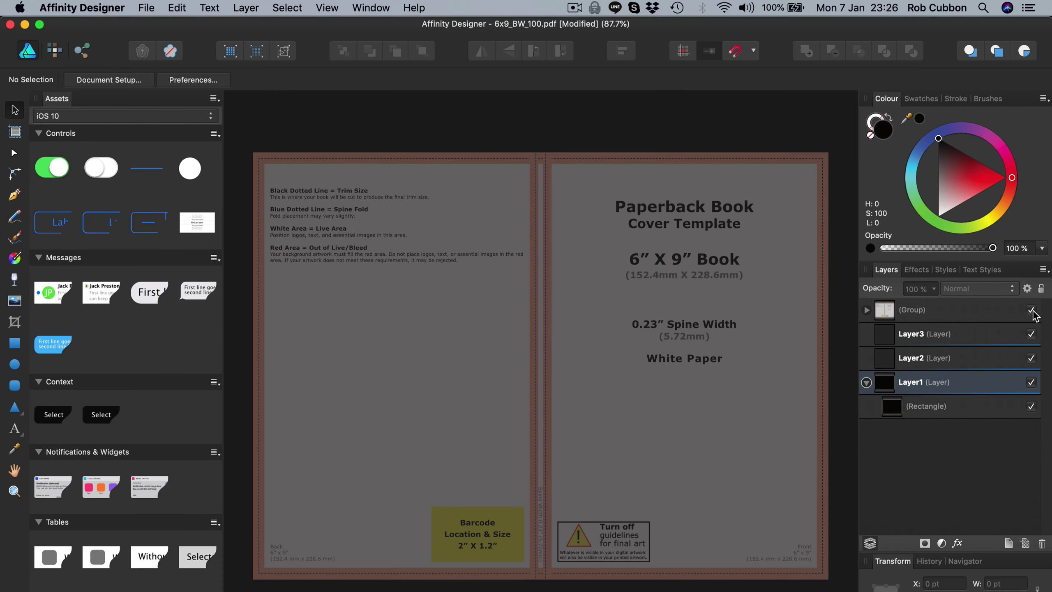
{"action": "left_click", "coordinate": [1031, 310]}
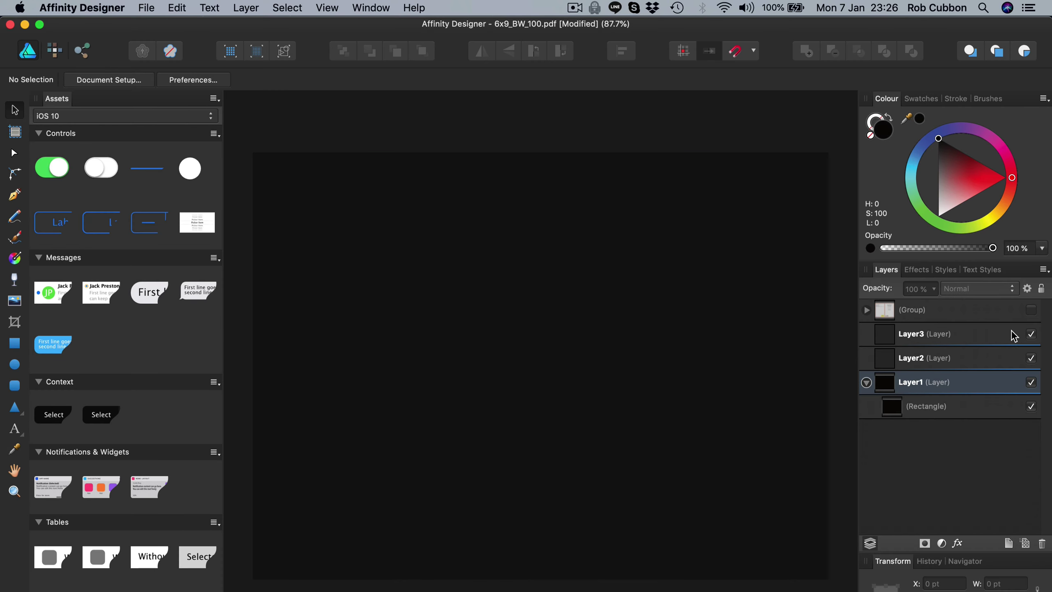
Step: On new Layer4, add white text 'Notebook for Beaujolais Wine Lovers and Drinkers | It's Beaujolais O'Clock'
{"action": "left_click", "coordinate": [978, 311]}
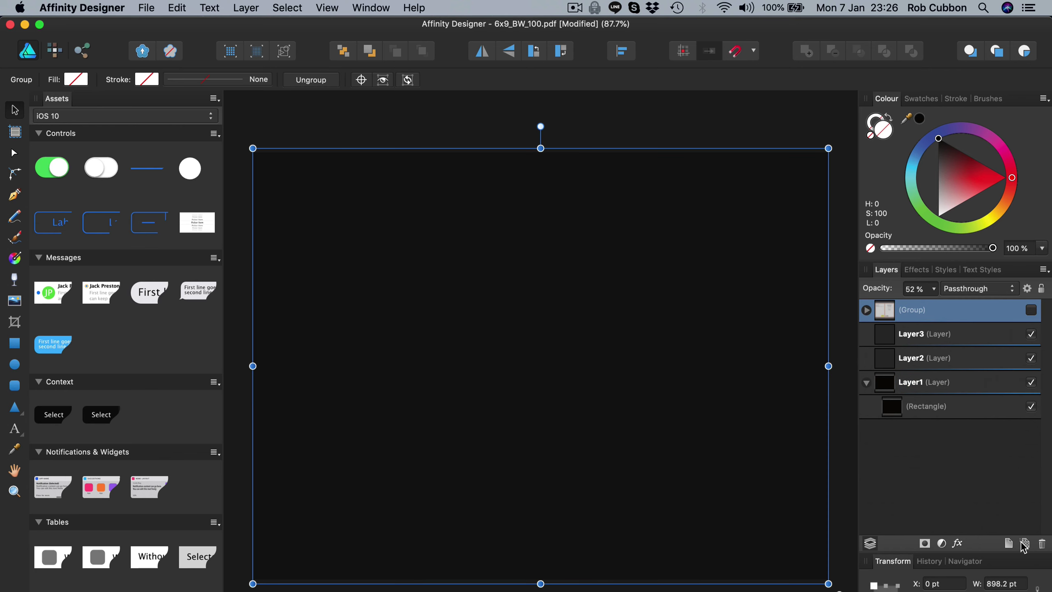
{"action": "left_click", "coordinate": [1008, 543]}
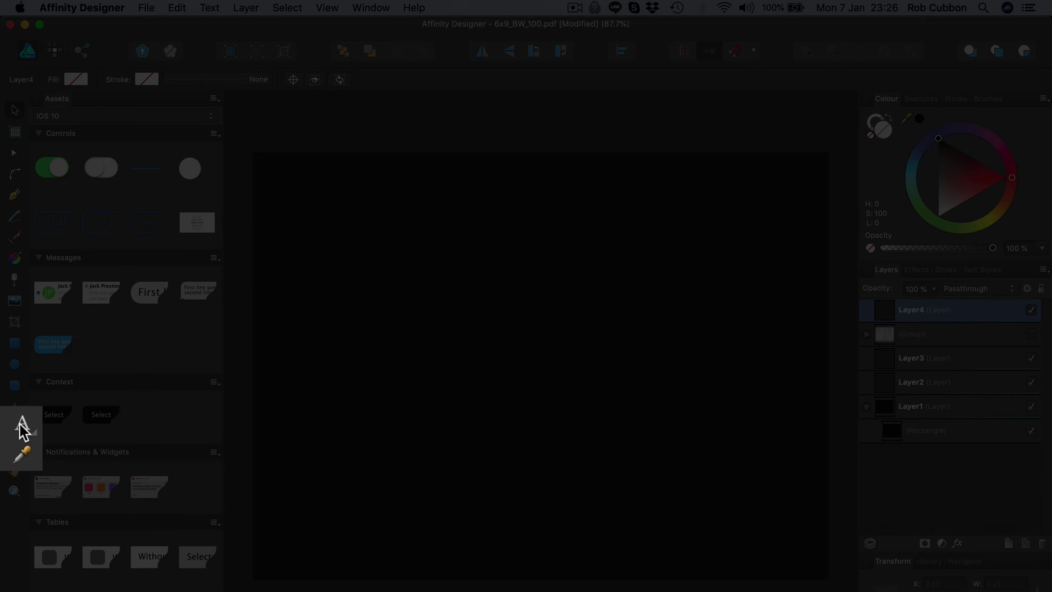
{"action": "left_click", "coordinate": [15, 429]}
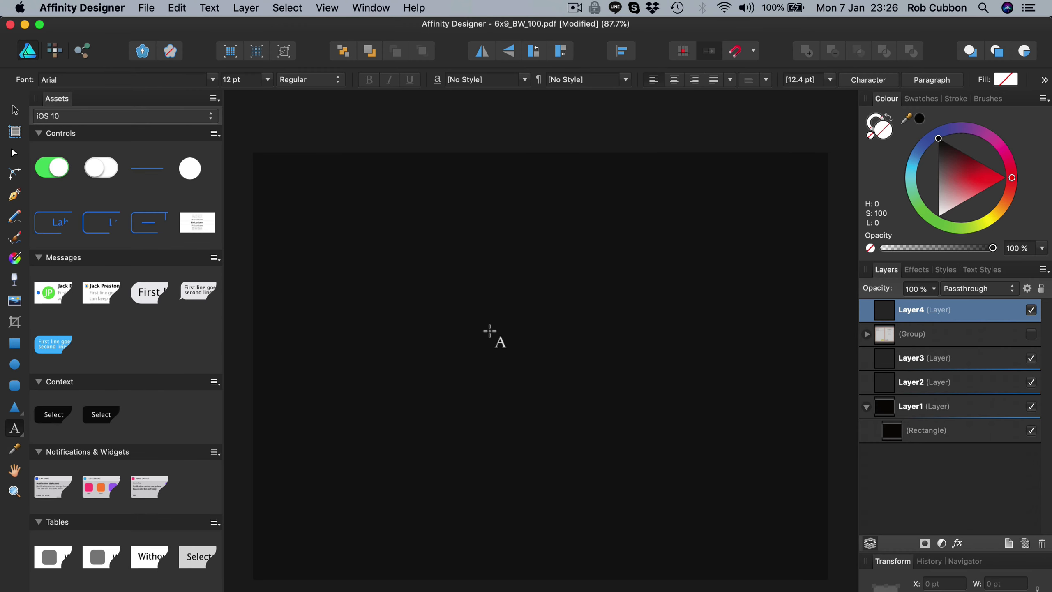
{"action": "left_click", "coordinate": [490, 331]}
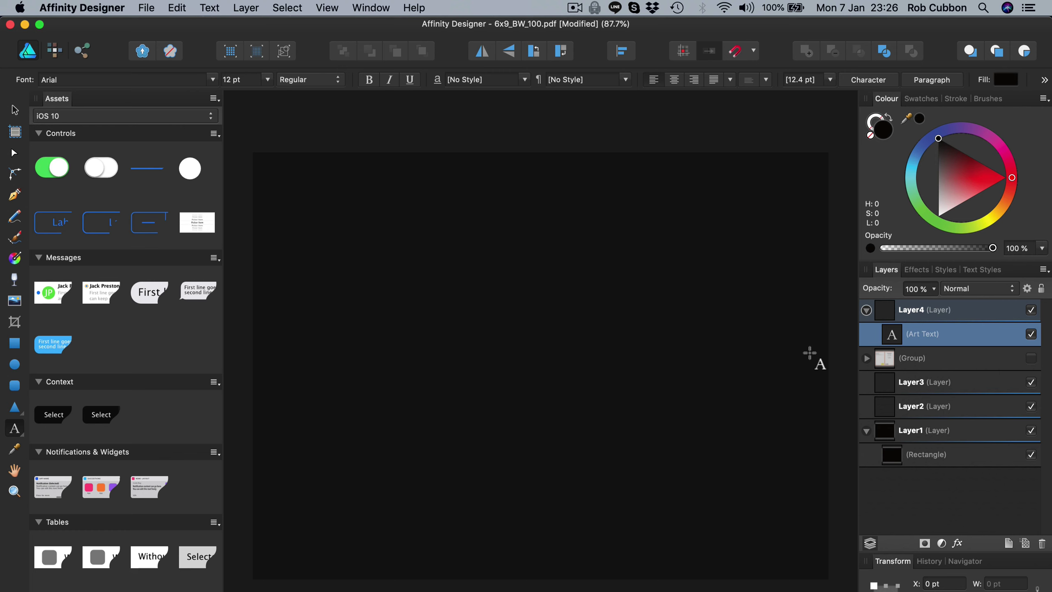
{"action": "type", "text": "Notebook for Boujalasise"}
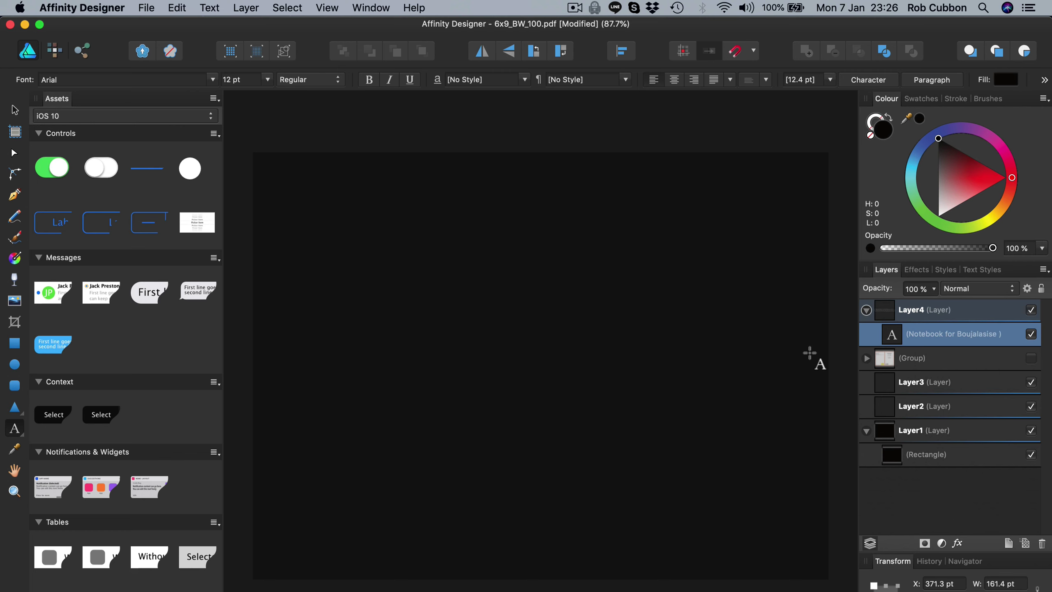
{"action": "key", "text": "super+a"}
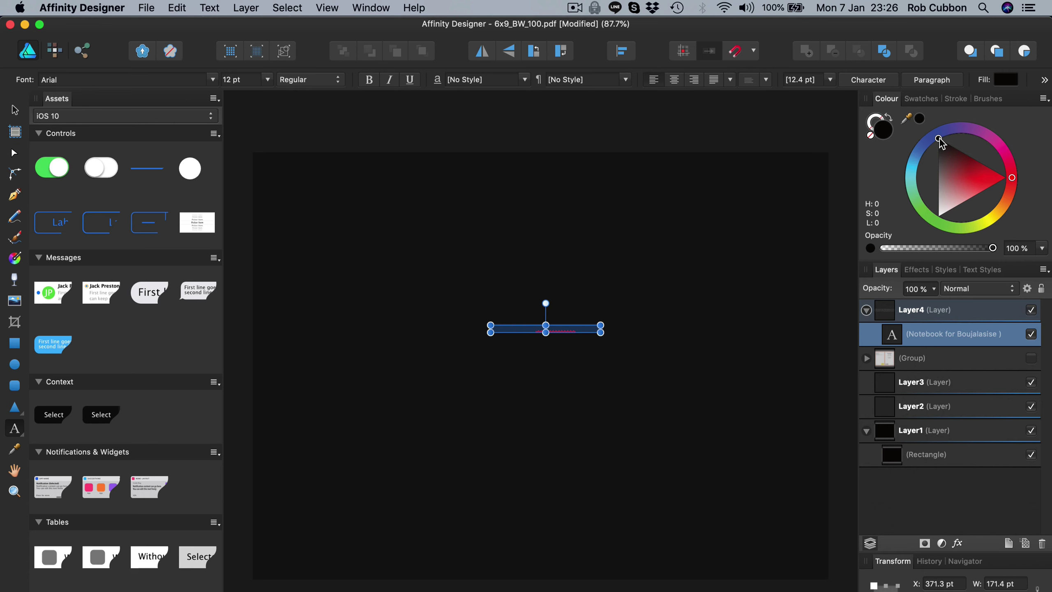
{"action": "left_click_drag", "start_coordinate": [939, 139], "coordinate": [926, 239]}
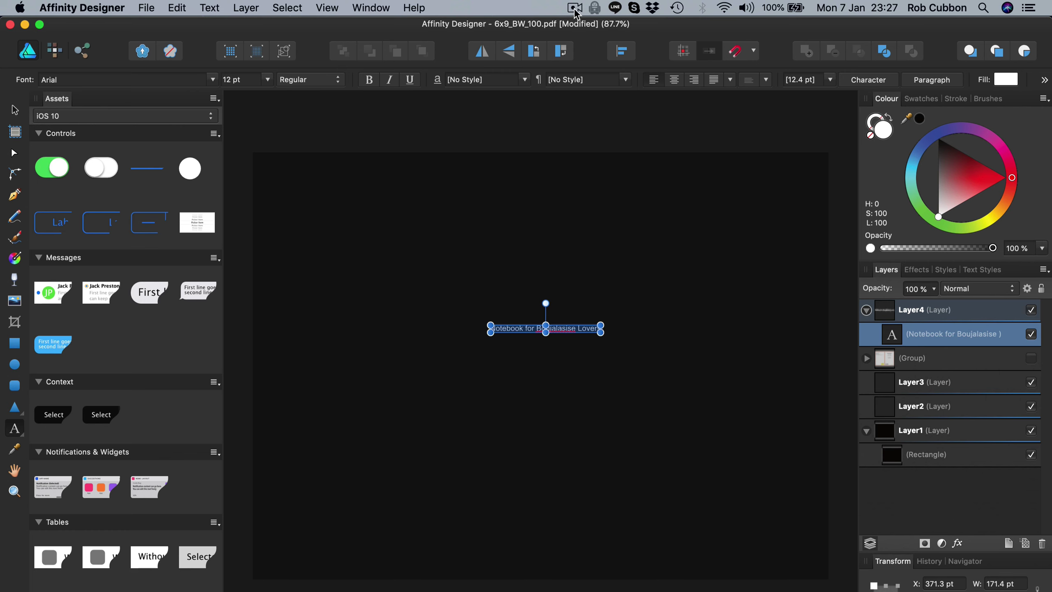
{"action": "type", "text": "Notebook for Beaujolais Wine Lovers and Drinkers | It's Beaujolais O'Clock"}
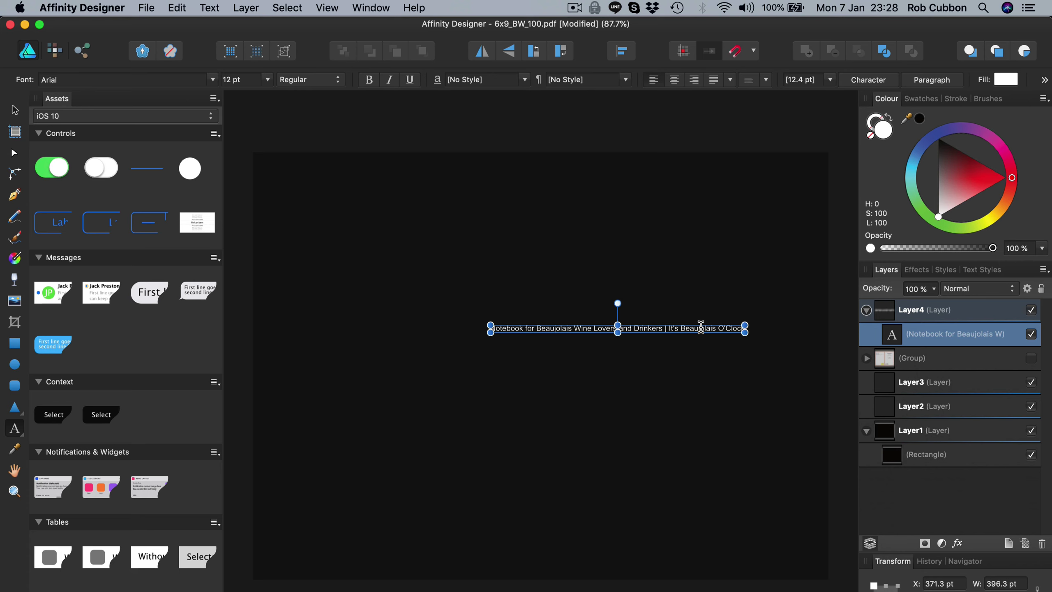
Step: Make the whole title line Bold at 9 pt
{"action": "triple_click", "coordinate": [700, 328]}
{"action": "double_click", "coordinate": [700, 328]}
{"action": "triple_click", "coordinate": [700, 328]}
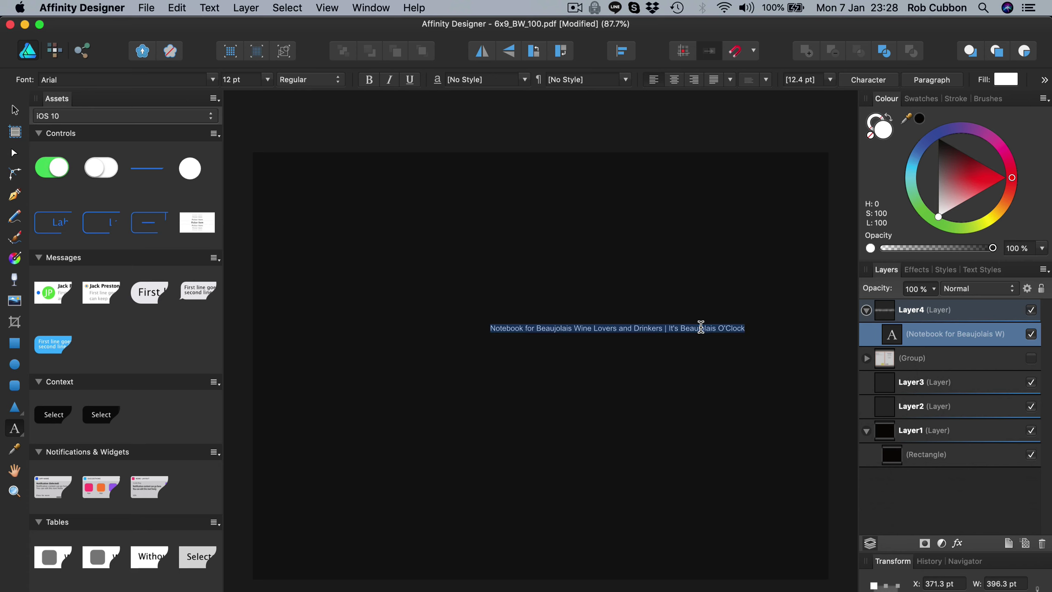
{"action": "left_click", "coordinate": [340, 81]}
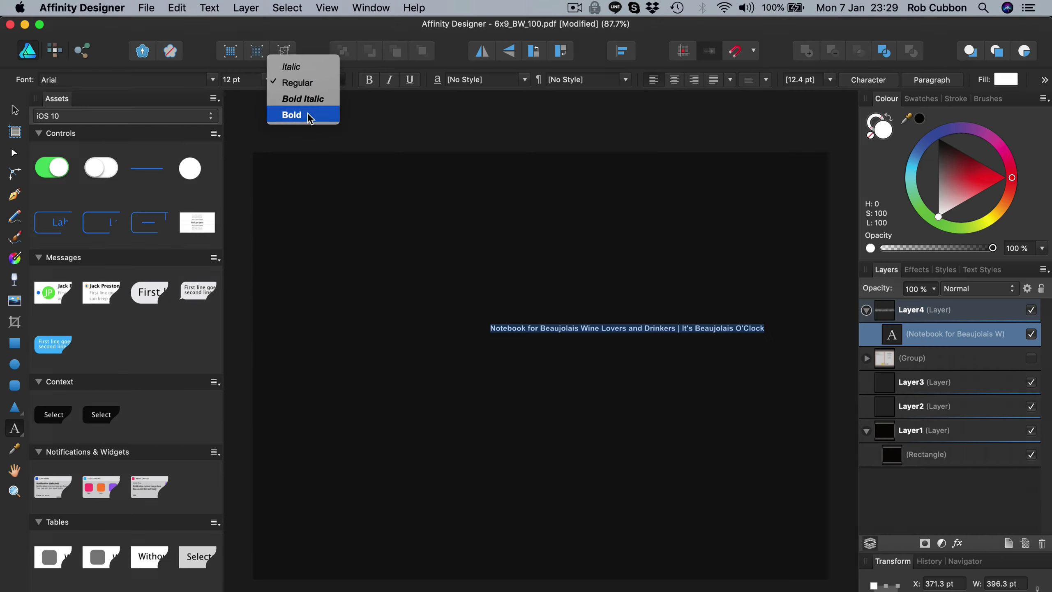
{"action": "left_click", "coordinate": [307, 120]}
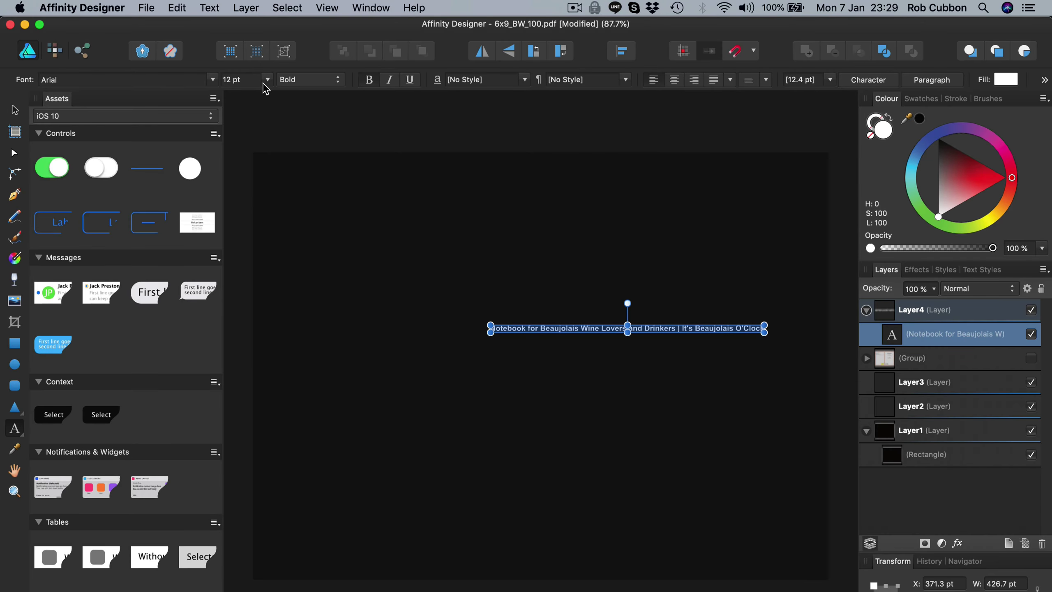
{"action": "left_click", "coordinate": [270, 80]}
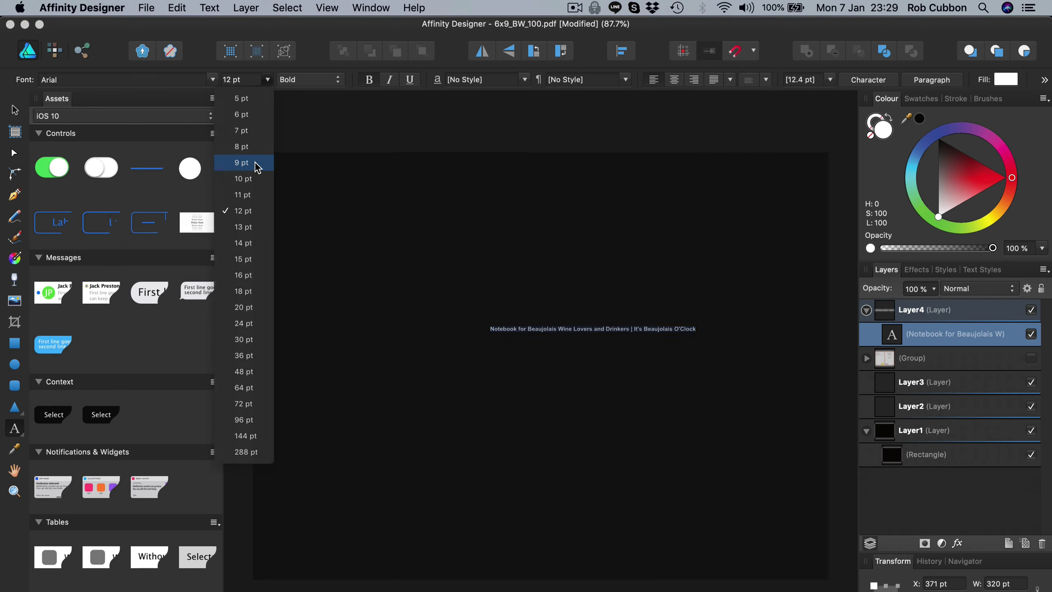
{"action": "left_click", "coordinate": [257, 163]}
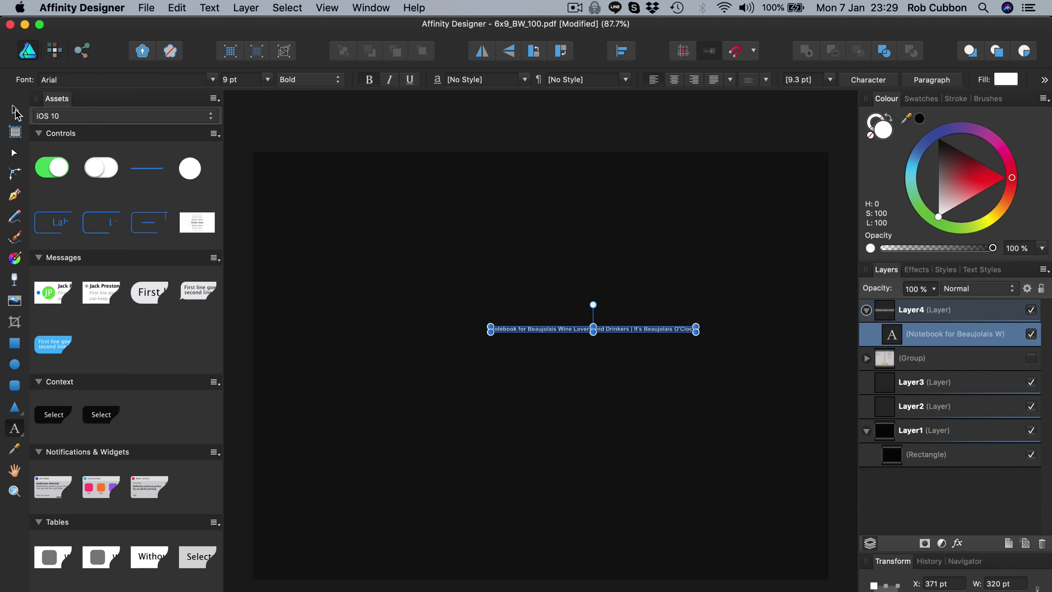
Step: Rotate the title −90° so it runs vertically
{"action": "left_click", "coordinate": [14, 111]}
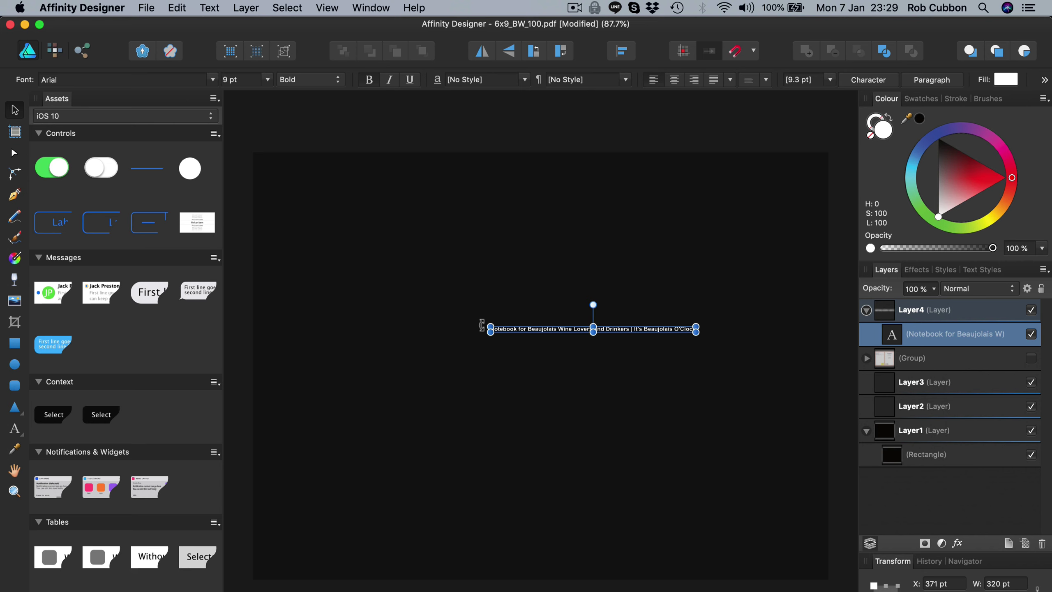
{"action": "left_click_drag", "start_coordinate": [481, 325], "coordinate": [600, 249]}
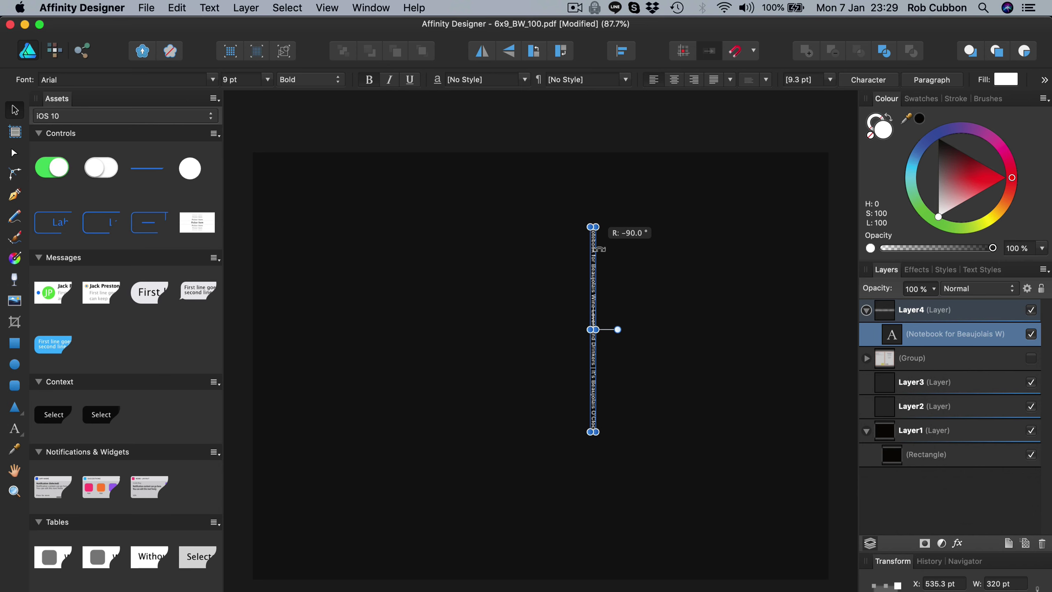
{"action": "mouse_move", "coordinate": [600, 249]}
{"action": "left_mouse_down"}
{"action": "mouse_move", "coordinate": [615, 248]}
{"action": "mouse_move", "coordinate": [599, 243]}
{"action": "left_mouse_up"}
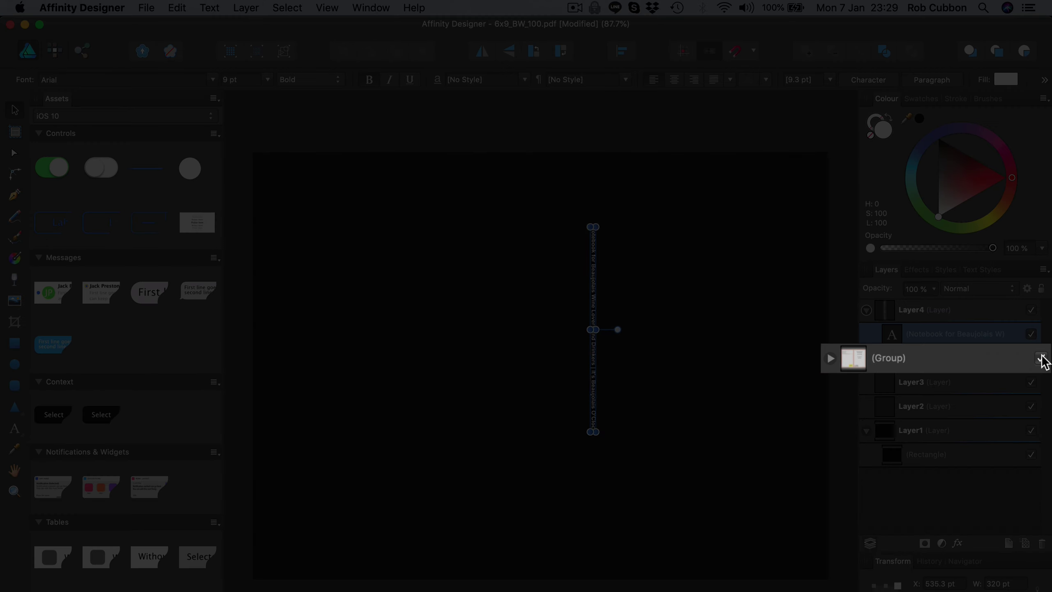
Step: Show the template, move the vertical text onto the spine and zoom in on it
{"action": "left_click", "coordinate": [1032, 358]}
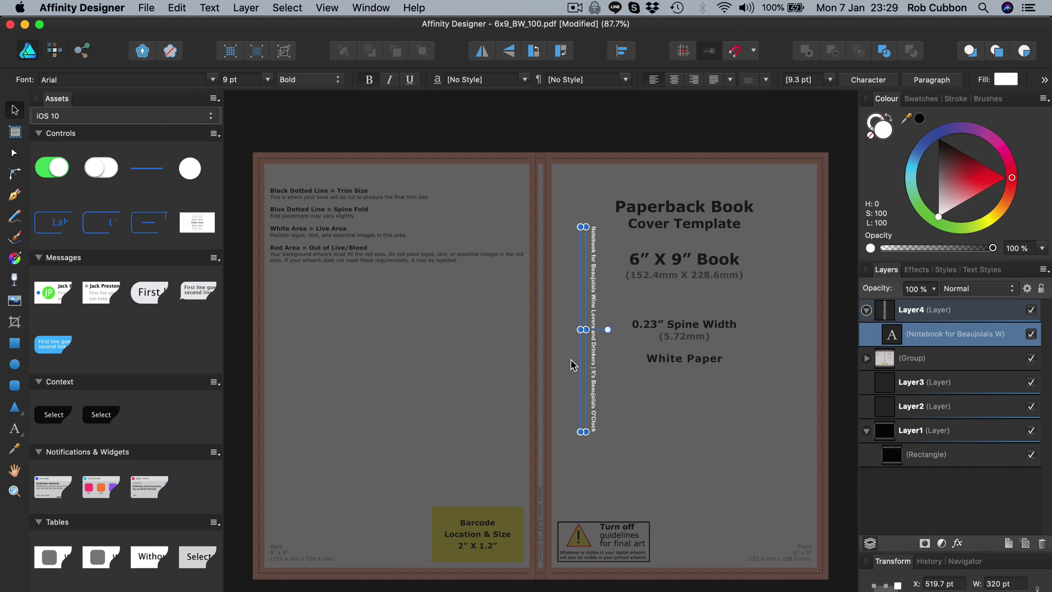
{"action": "left_click_drag", "start_coordinate": [590, 365], "coordinate": [543, 403]}
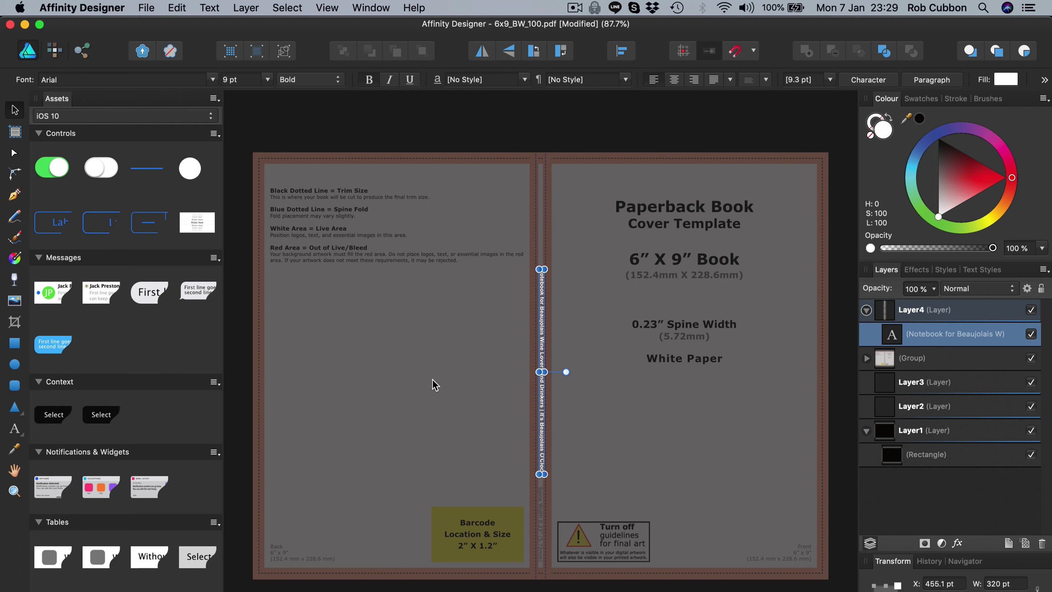
{"action": "key", "text": "z"}
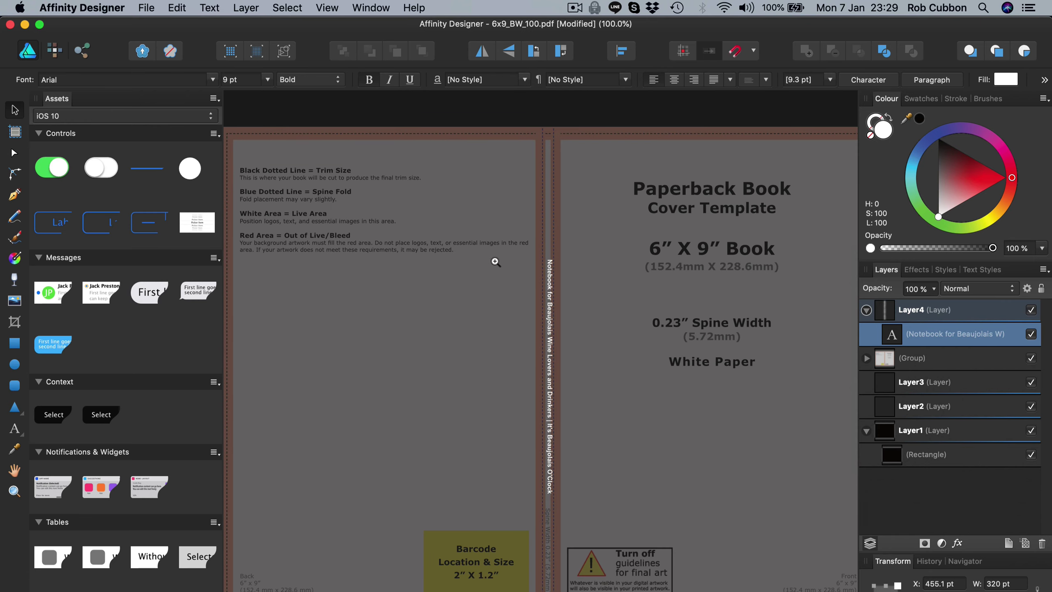
{"action": "left_click_drag", "start_coordinate": [491, 238], "coordinate": [825, 431]}
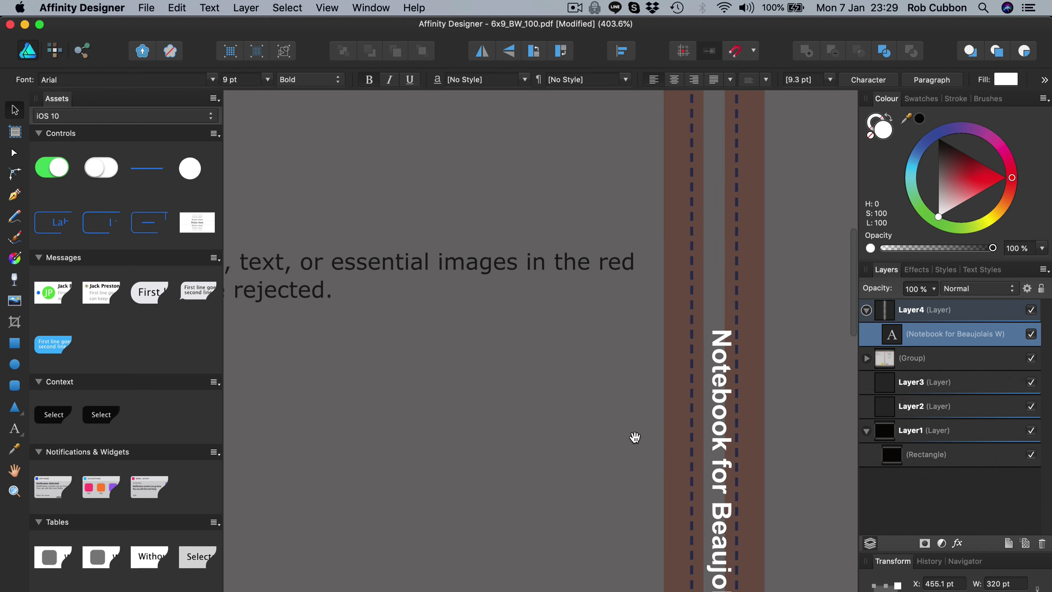
{"action": "left_click_drag", "start_coordinate": [600, 407], "coordinate": [438, 340]}
{"action": "left_click", "coordinate": [522, 362]}
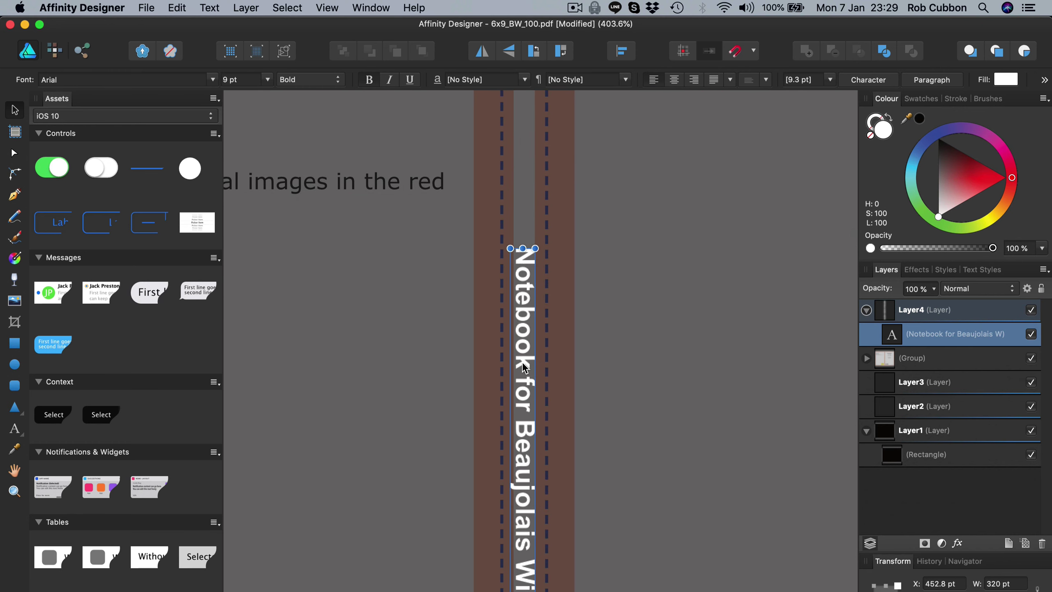
{"action": "left_click_drag", "start_coordinate": [524, 367], "coordinate": [524, 367]}
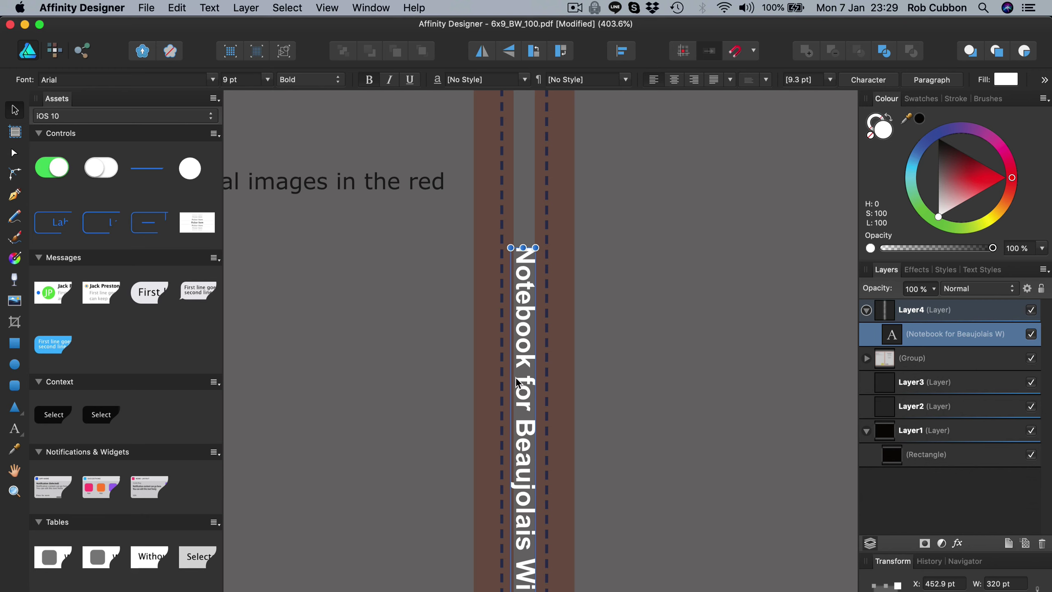
Step: Reduce the spine text to 7 pt and nudge it slightly right
{"action": "key", "text": "super+equal"}
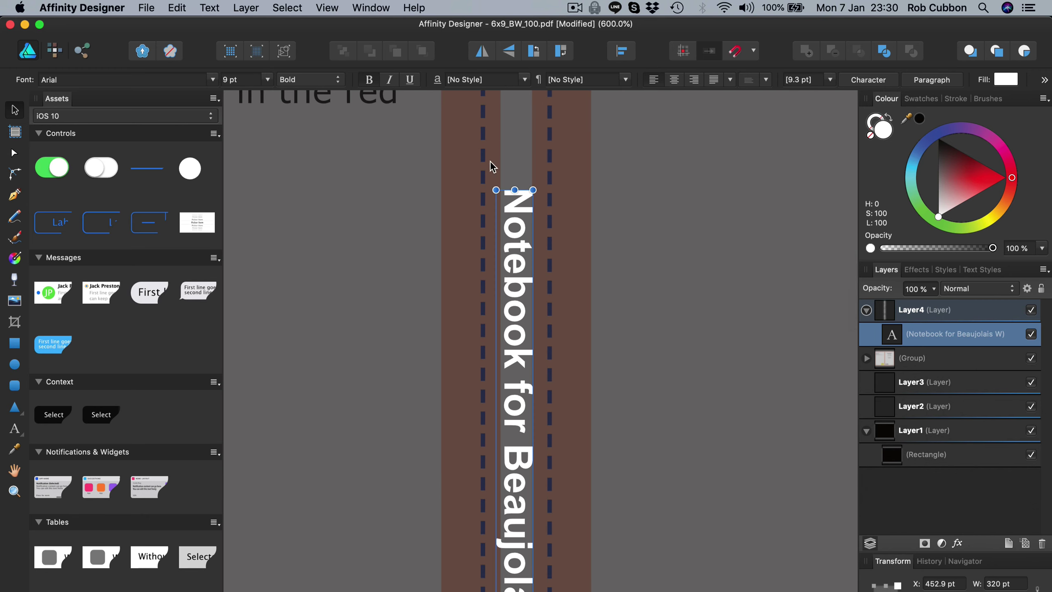
{"action": "left_click", "coordinate": [269, 81]}
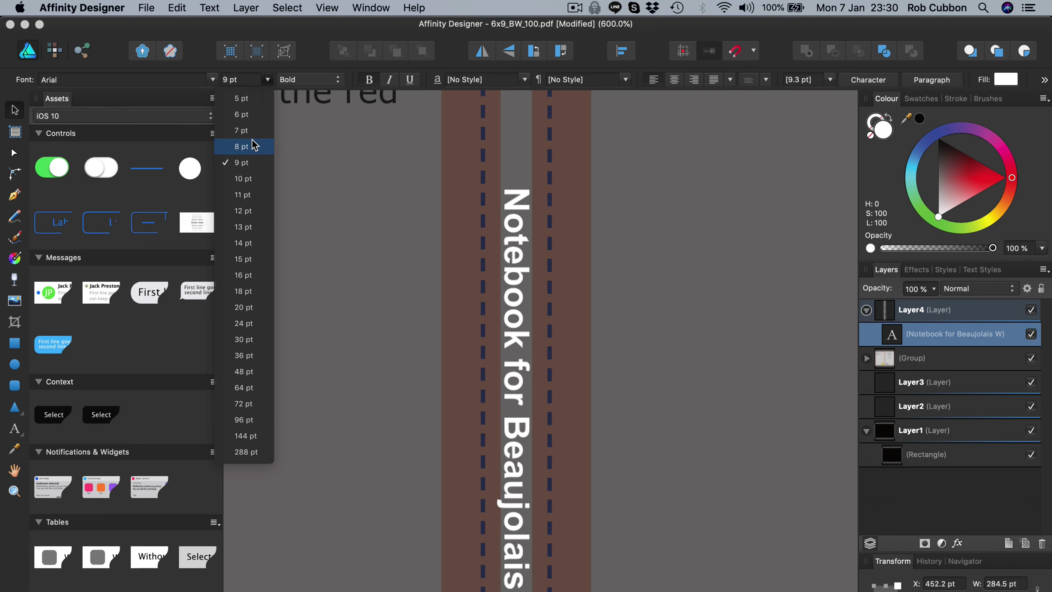
{"action": "left_click", "coordinate": [252, 138]}
{"action": "left_click", "coordinate": [268, 79]}
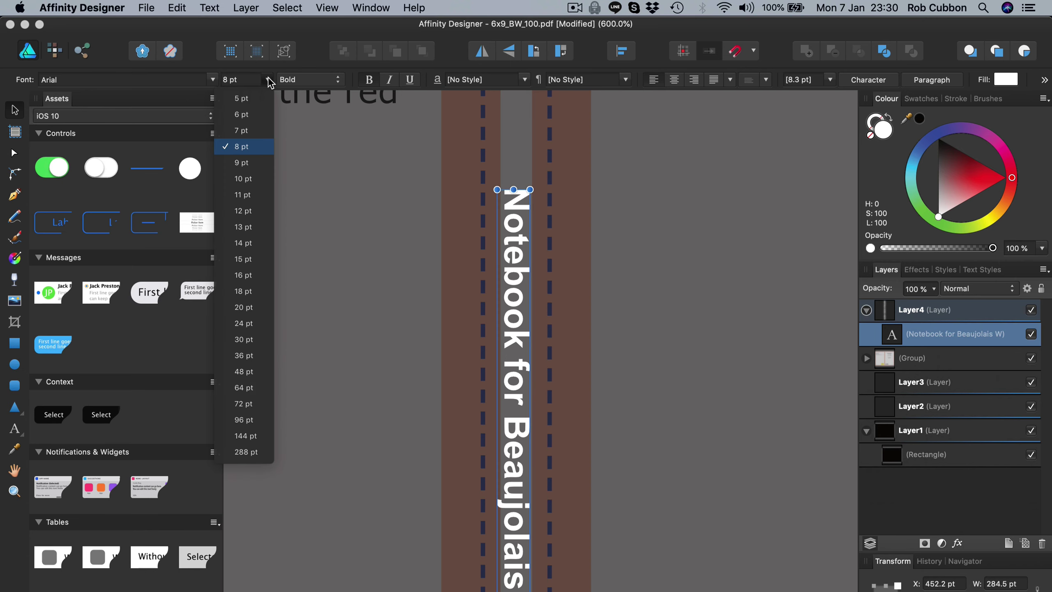
{"action": "left_click", "coordinate": [251, 131]}
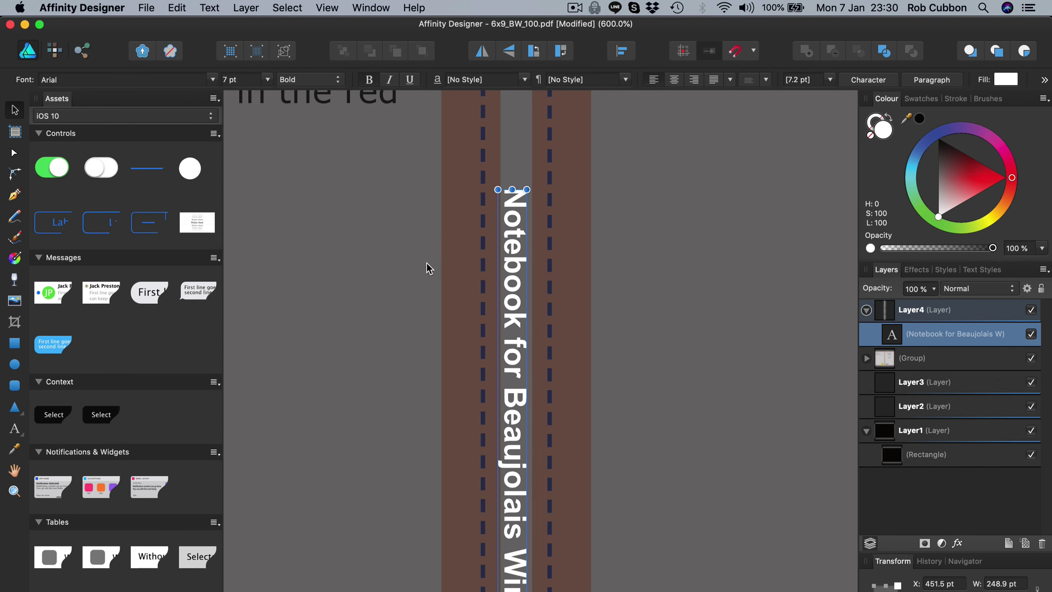
{"action": "key", "text": "Right"}
{"action": "key", "text": "Right"}
{"action": "key", "text": "Right"}
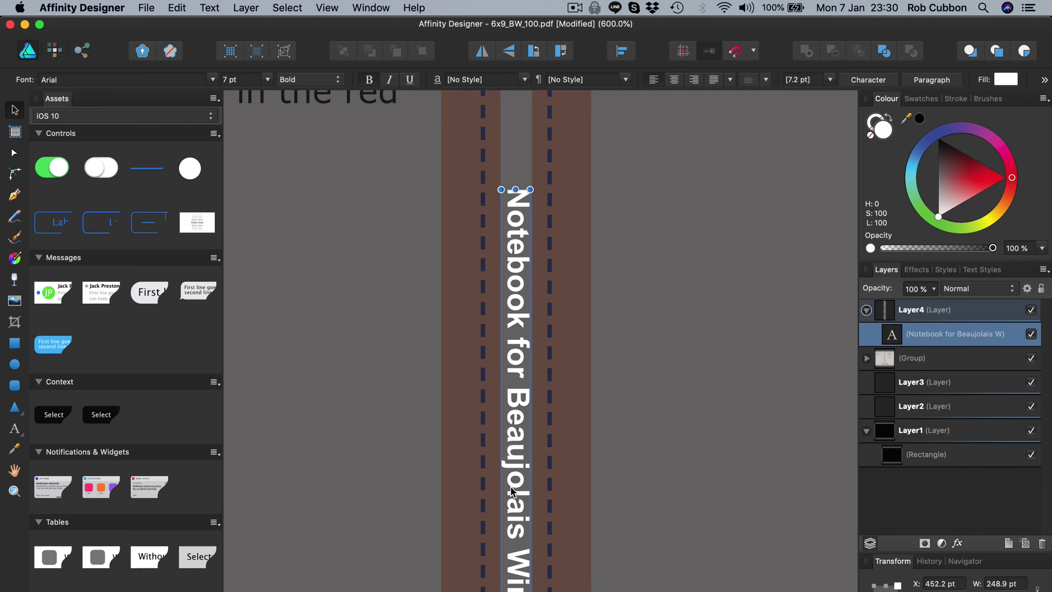
Step: Shift the spine text a little further down the spine, hide the template group, and select Layer3
{"action": "key", "text": "super+0"}
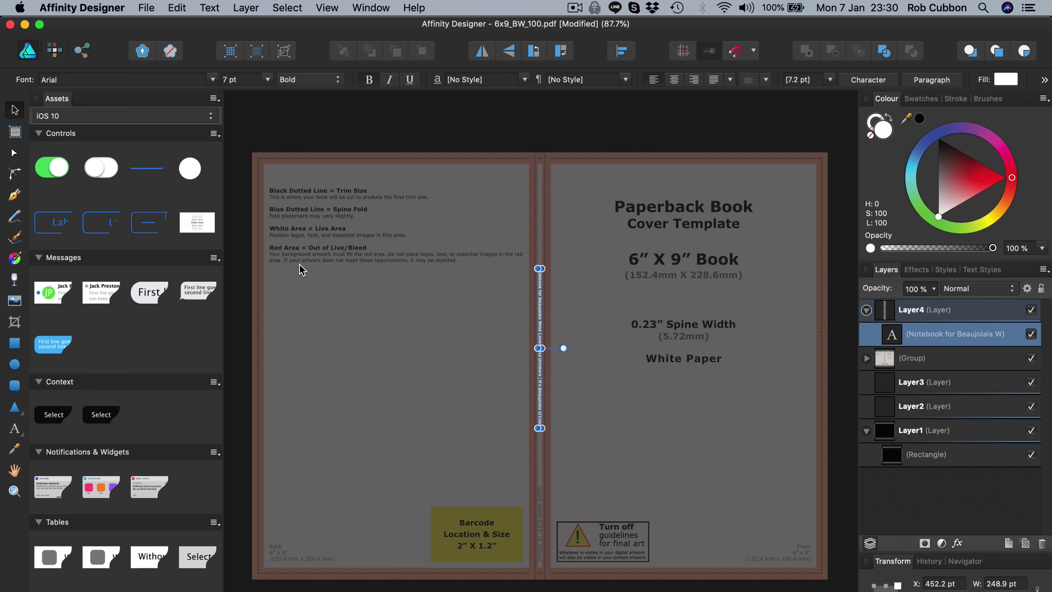
{"action": "left_click", "coordinate": [359, 126]}
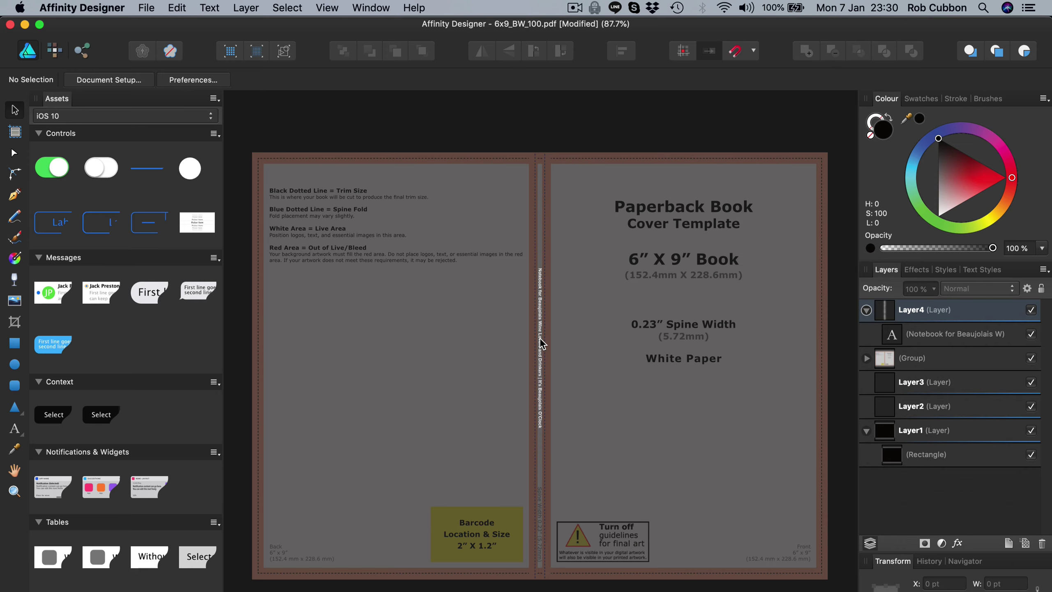
{"action": "left_click_drag", "start_coordinate": [541, 339], "coordinate": [538, 368]}
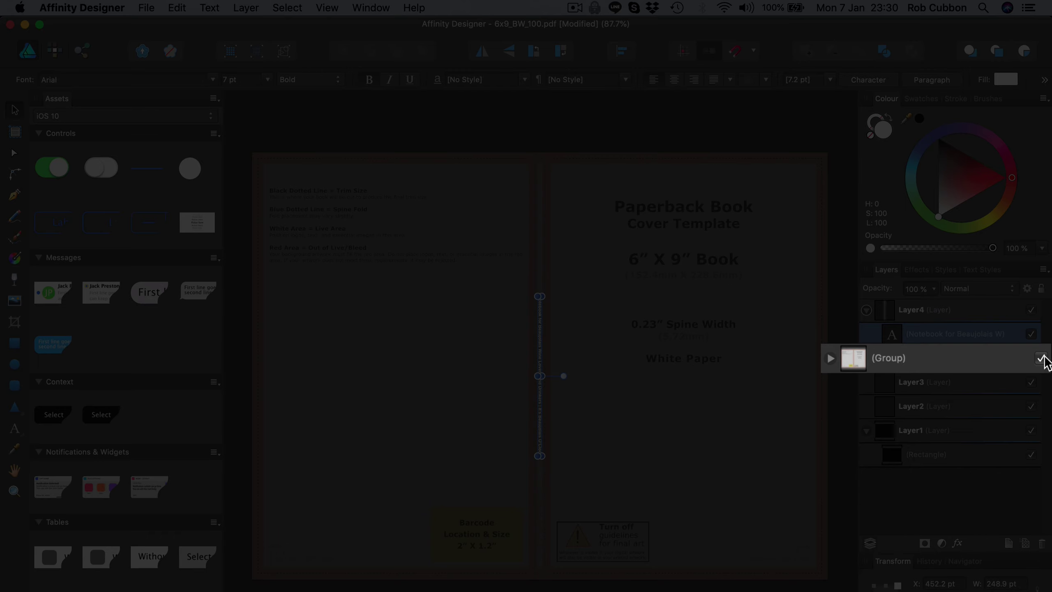
{"action": "left_click", "coordinate": [1042, 358]}
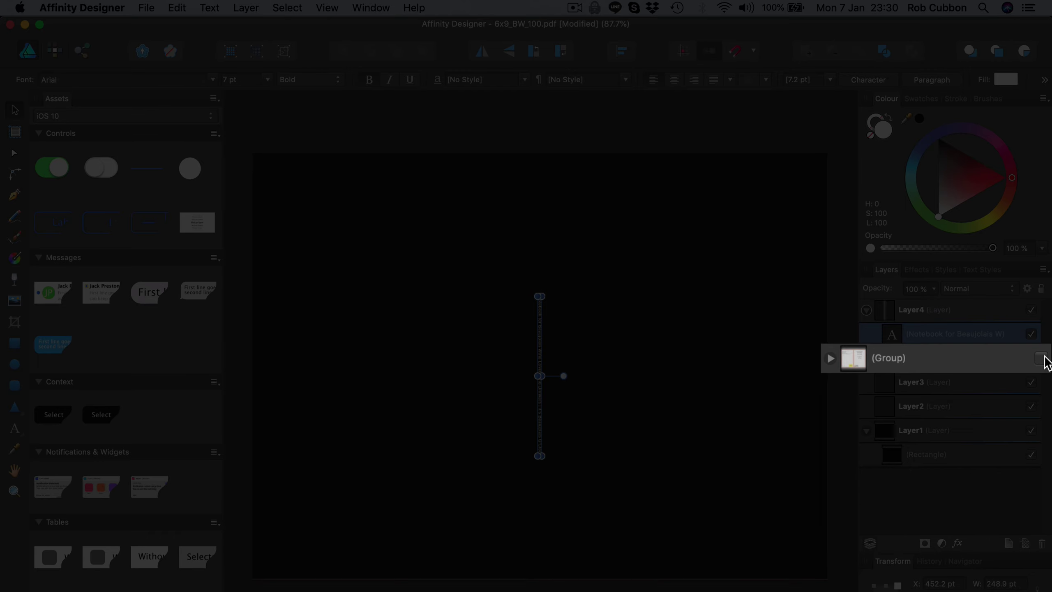
{"action": "left_click", "coordinate": [973, 386]}
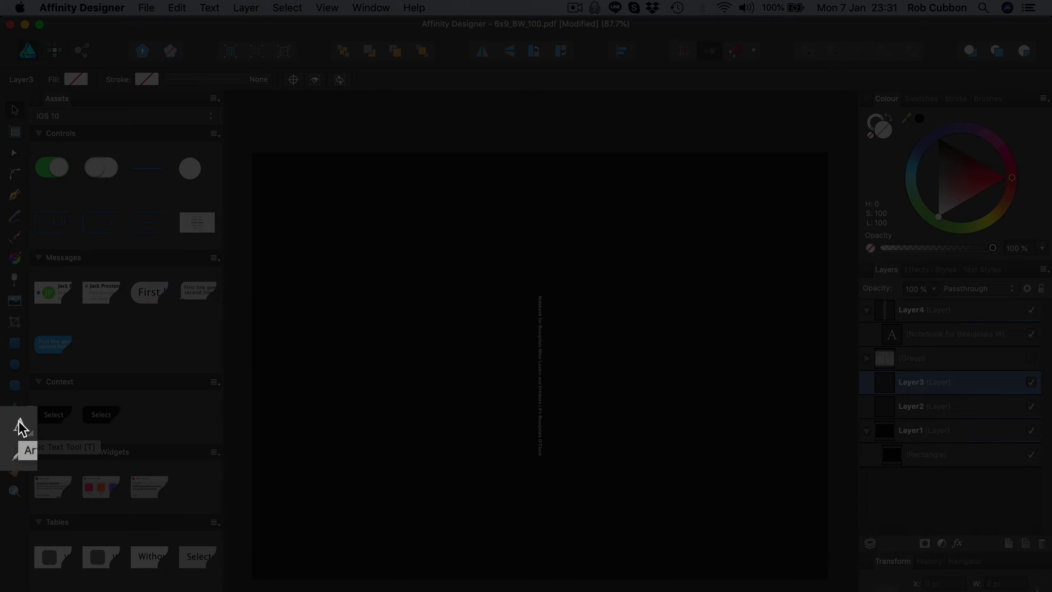
Step: Type 'It's Beaujolais O'Clock' on three lines on the front cover, centred at 72 pt
{"action": "left_click", "coordinate": [20, 427]}
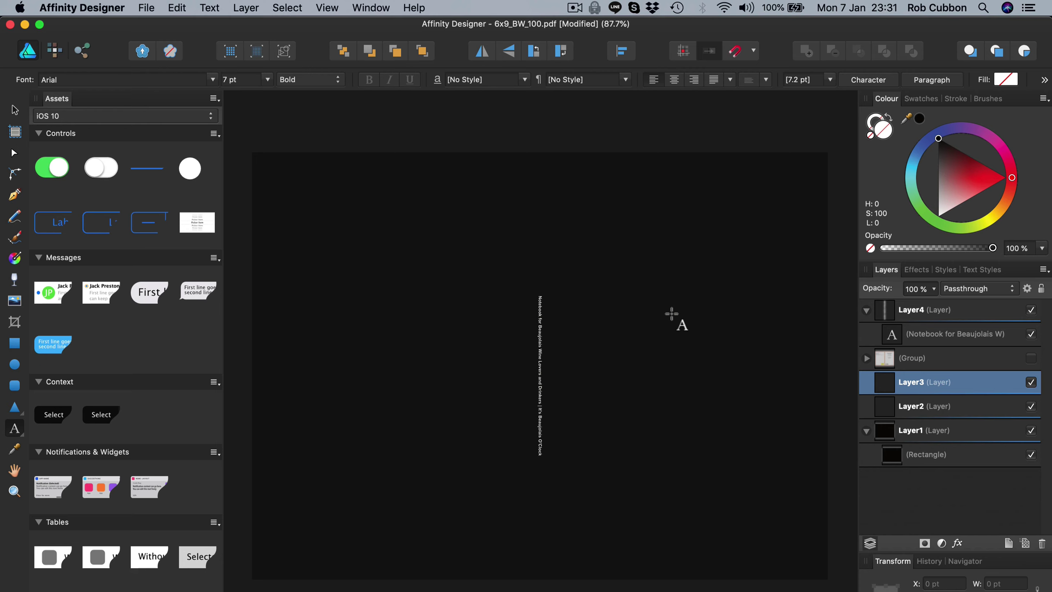
{"action": "left_click", "coordinate": [672, 322]}
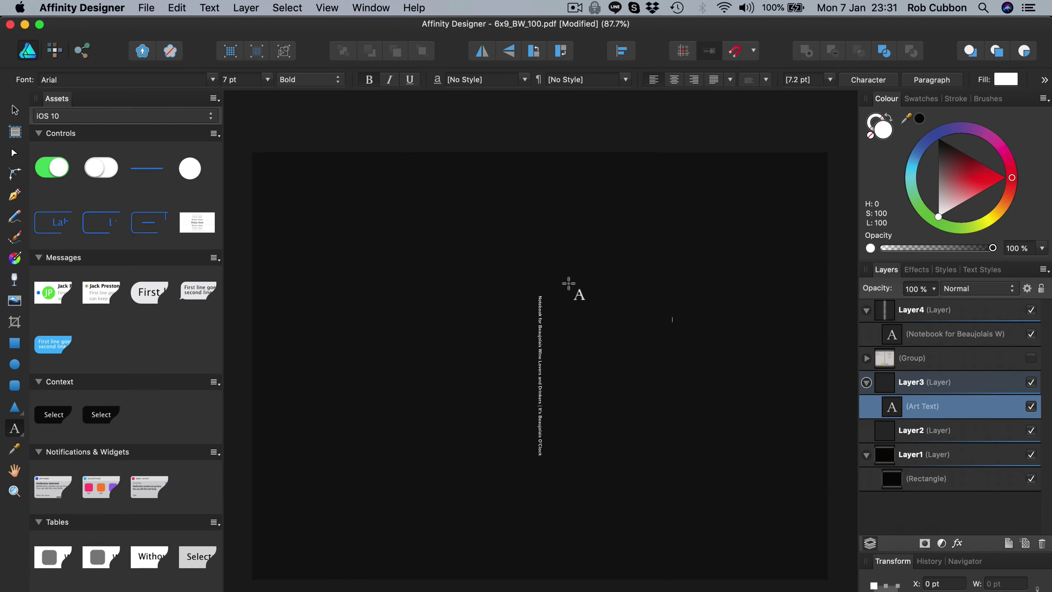
{"action": "type", "text": "It's "}
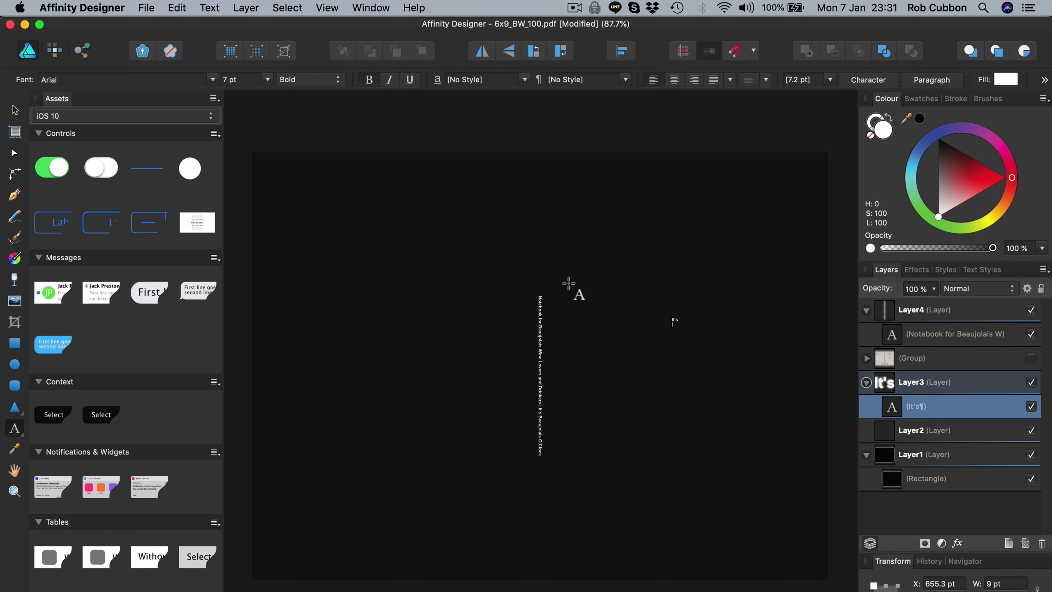
{"action": "type", "text": "Beaujolais "}
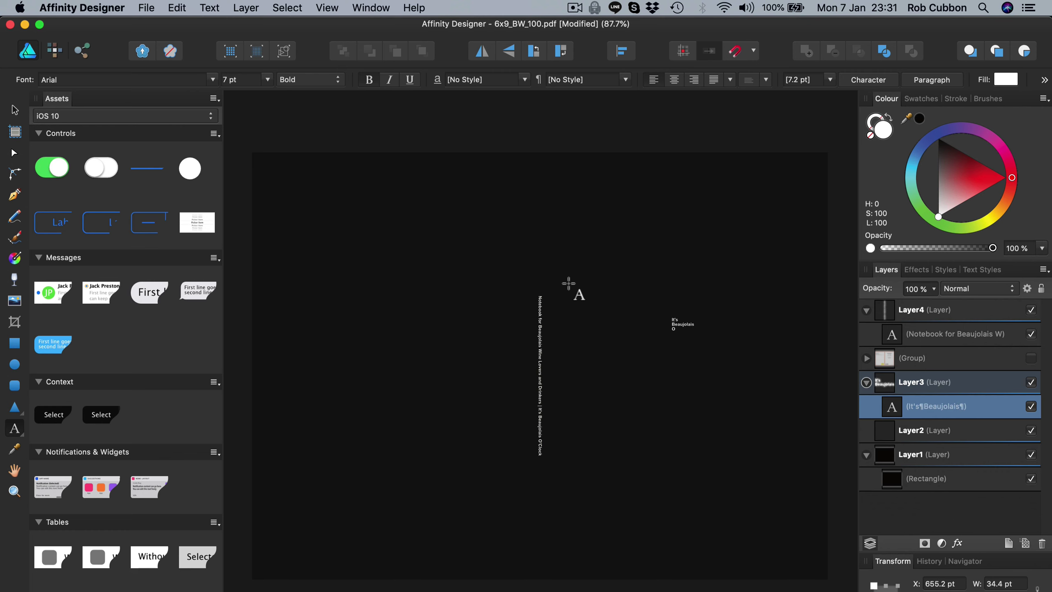
{"action": "type", "text": "O"}
{"action": "key", "text": "Escape"}
{"action": "left_click", "coordinate": [674, 81]}
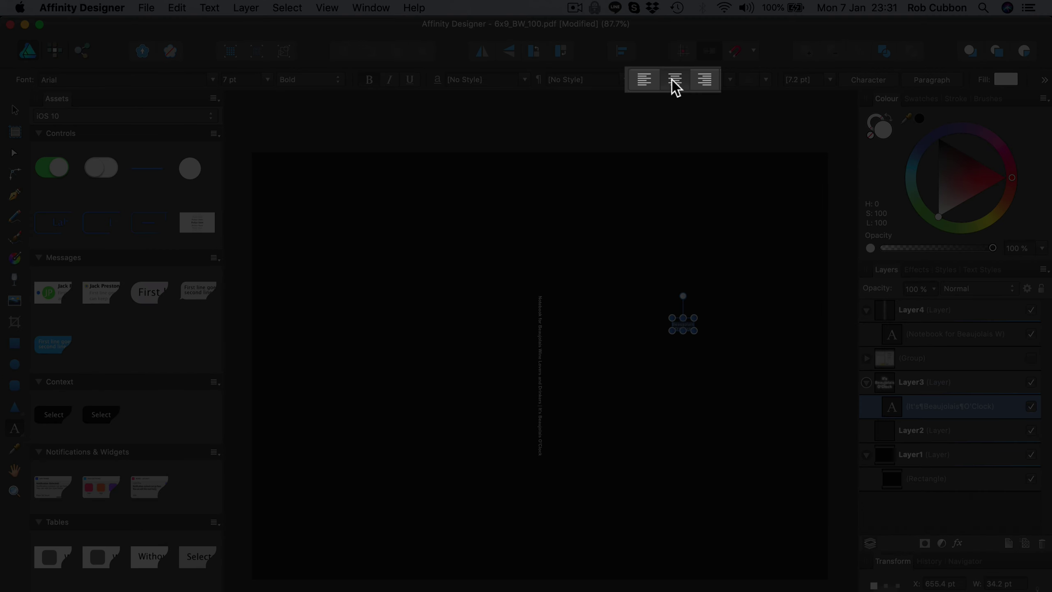
{"action": "left_click", "coordinate": [675, 81]}
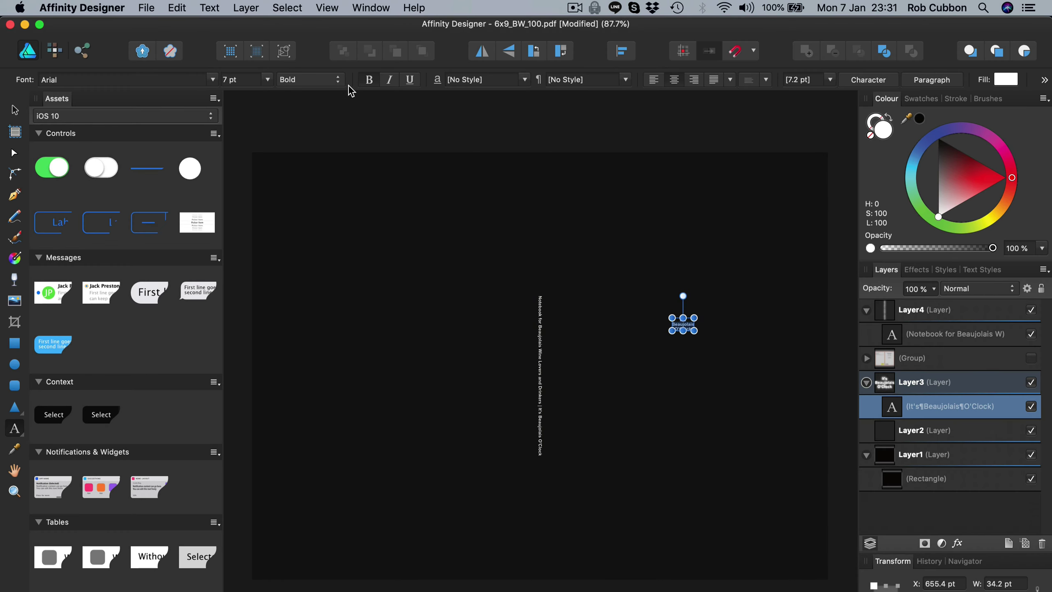
{"action": "left_click", "coordinate": [268, 79]}
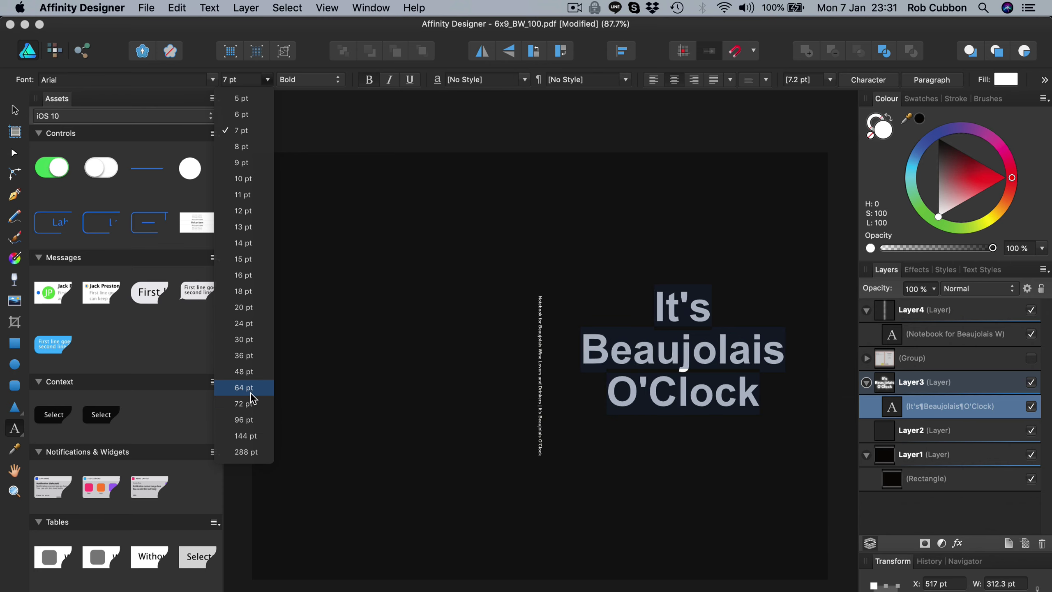
{"action": "left_click", "coordinate": [245, 403]}
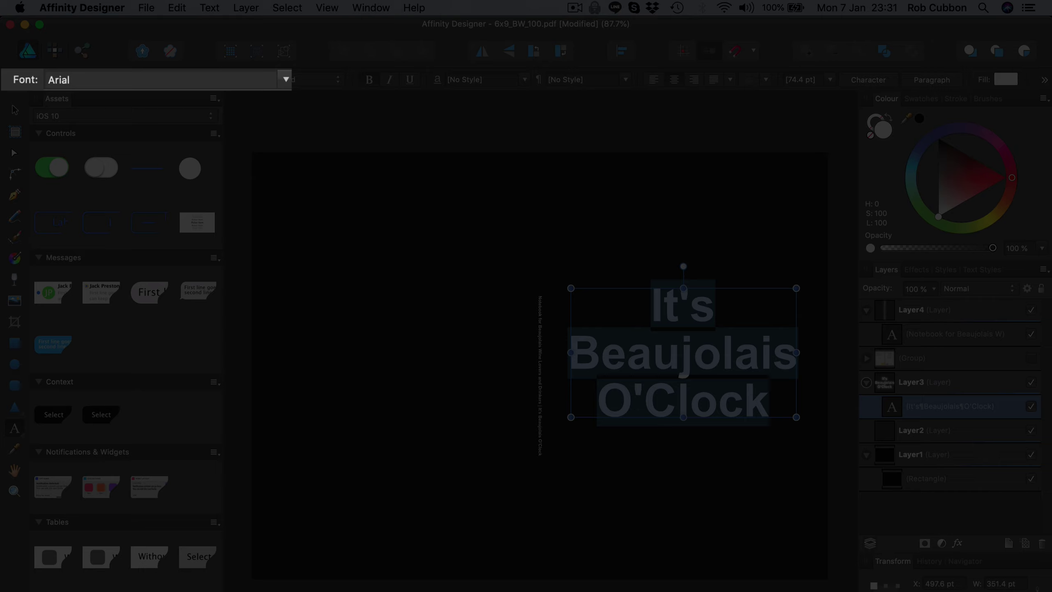
Step: Pick Bodoni 72 from the font list for the three-line front-cover title
{"action": "left_click", "coordinate": [212, 80]}
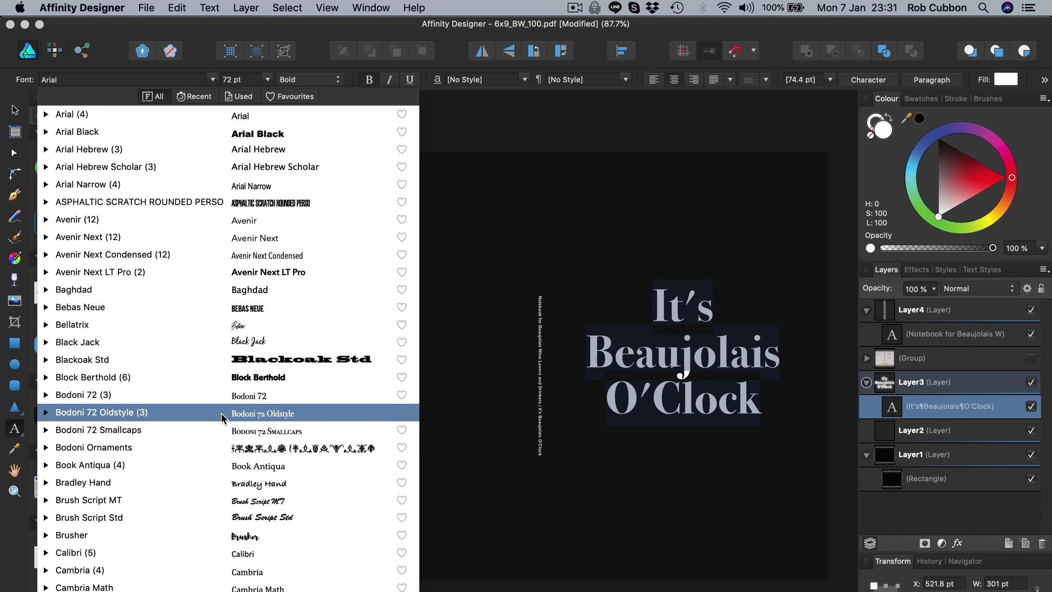
{"action": "left_click", "coordinate": [221, 394]}
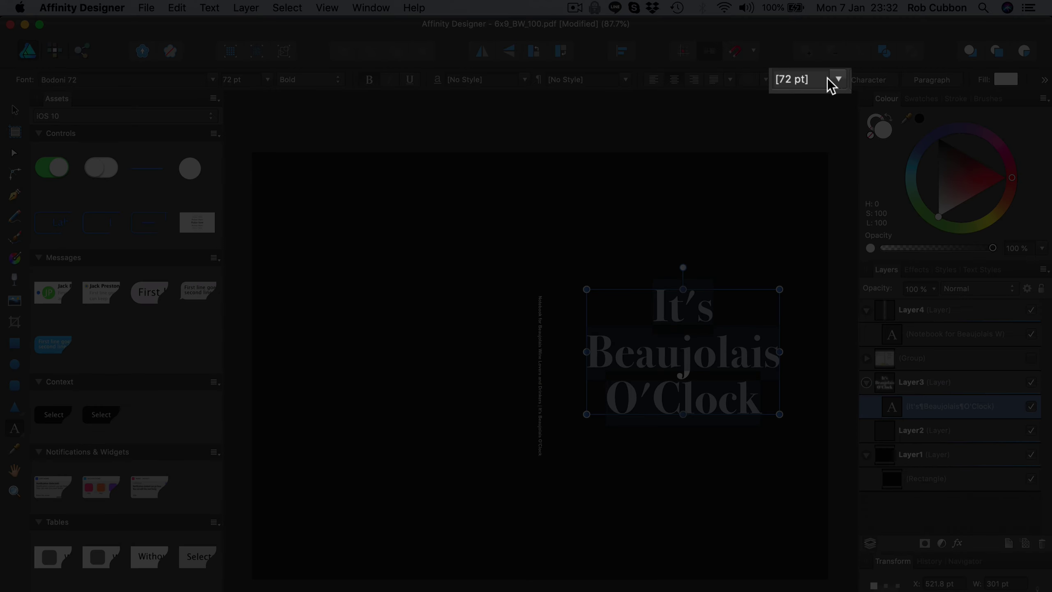
Step: Set the title's leading to 100 pt to spread its three lines apart
{"action": "left_click", "coordinate": [831, 79]}
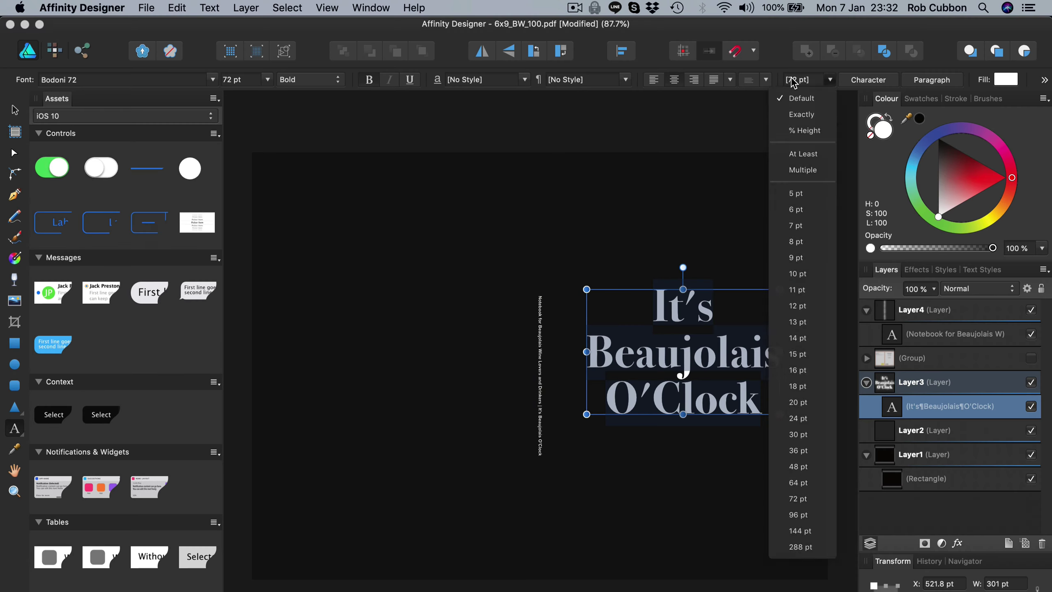
{"action": "left_click", "coordinate": [792, 79]}
{"action": "type", "text": "100"}
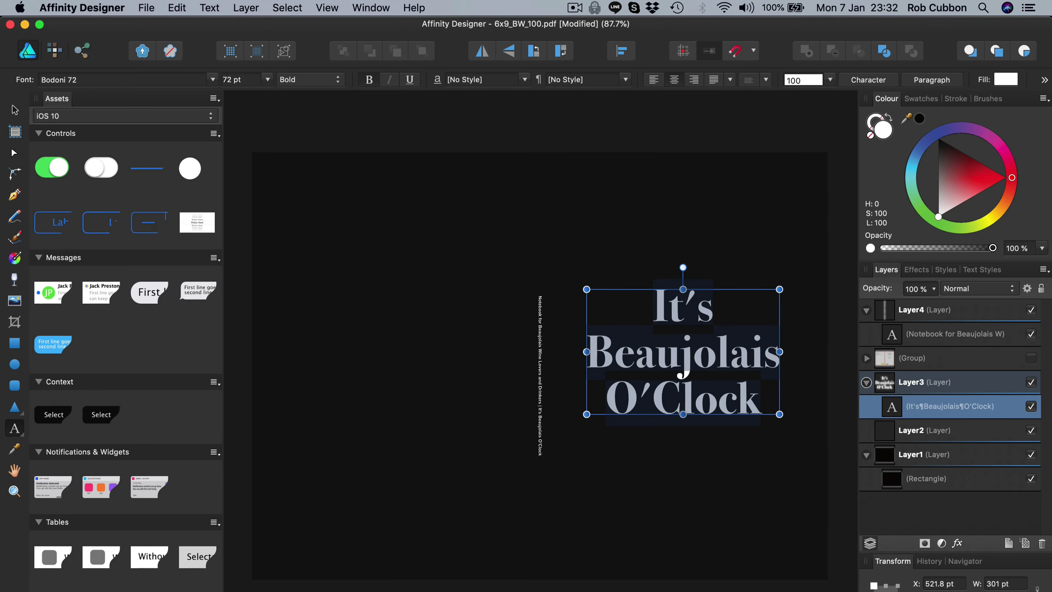
{"action": "key", "text": "Return"}
{"action": "key", "text": "Escape"}
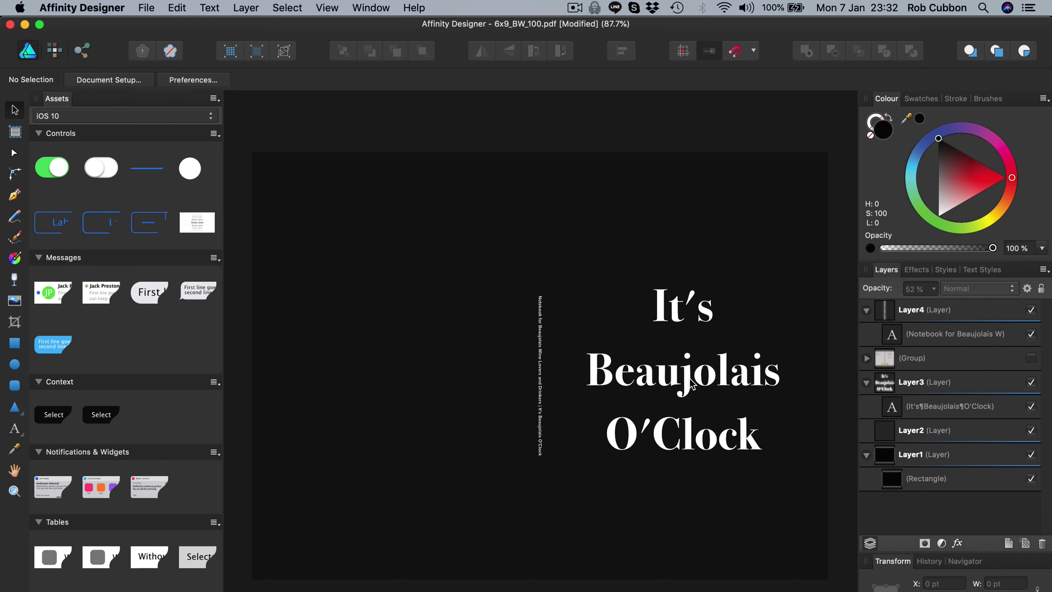
Step: Retype the apostrophe in the word It's
{"action": "key", "text": "t"}
{"action": "left_click", "coordinate": [690, 308]}
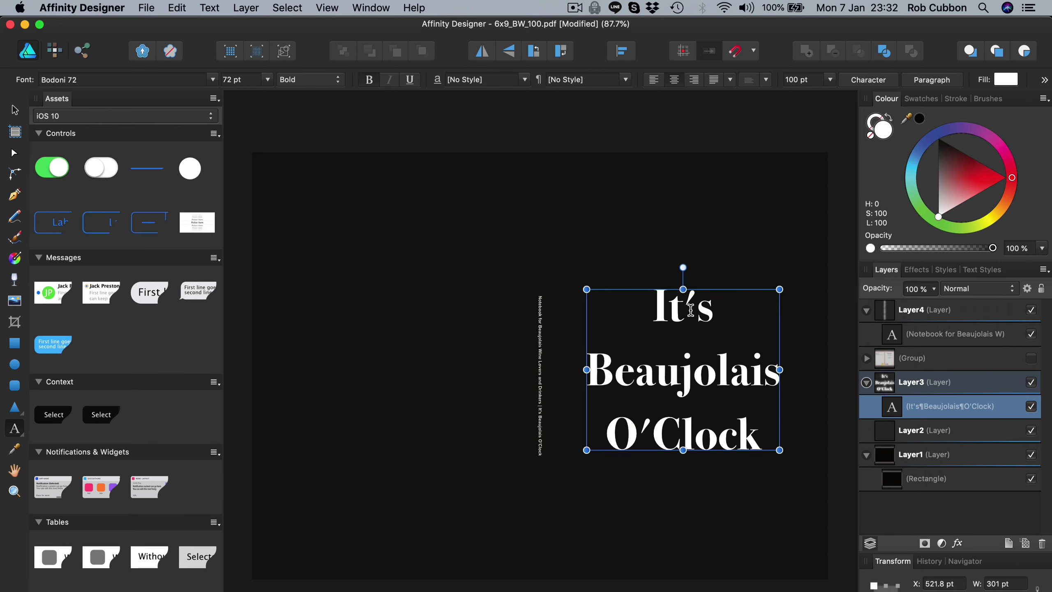
{"action": "key", "text": "shift+Right"}
{"action": "type", "text": "'"}
{"action": "left_click", "coordinate": [15, 112]}
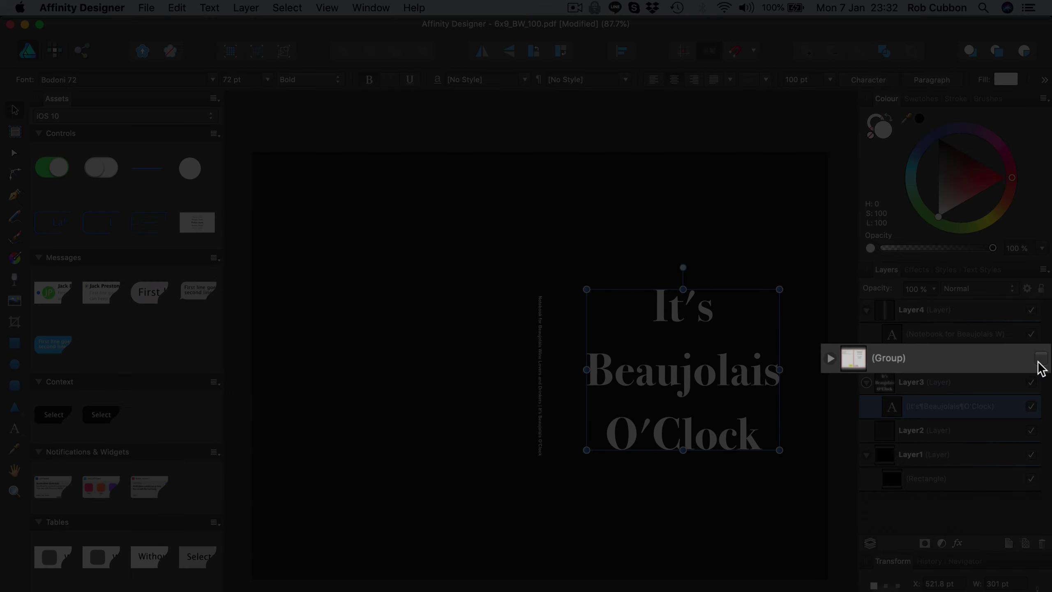
Step: With the KDP template briefly visible, scale the title up to fill the front cover, then hide the template
{"action": "left_click", "coordinate": [1031, 357]}
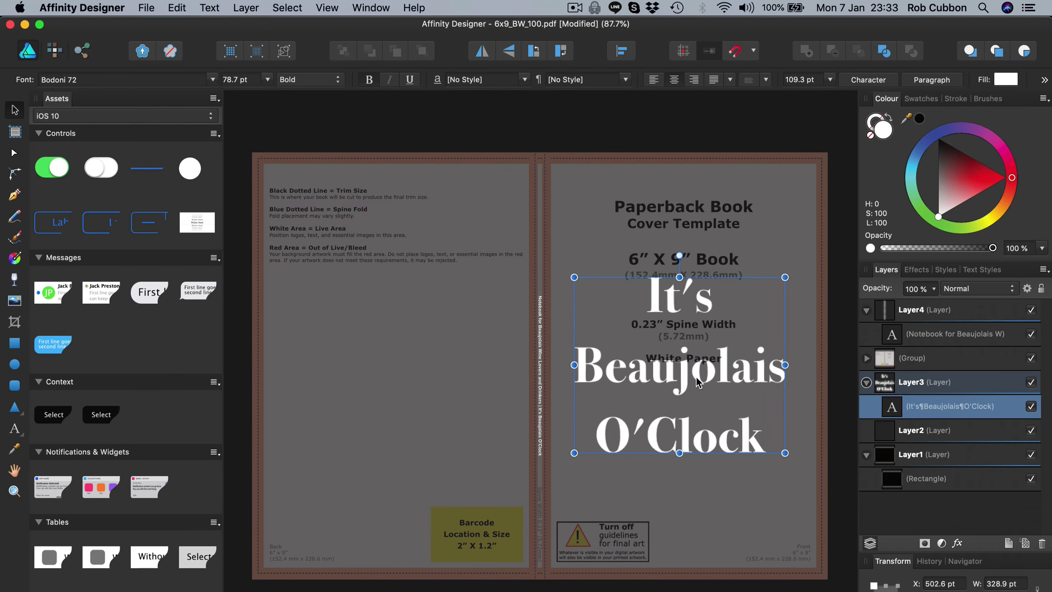
{"action": "left_click_drag", "start_coordinate": [587, 289], "coordinate": [572, 277]}
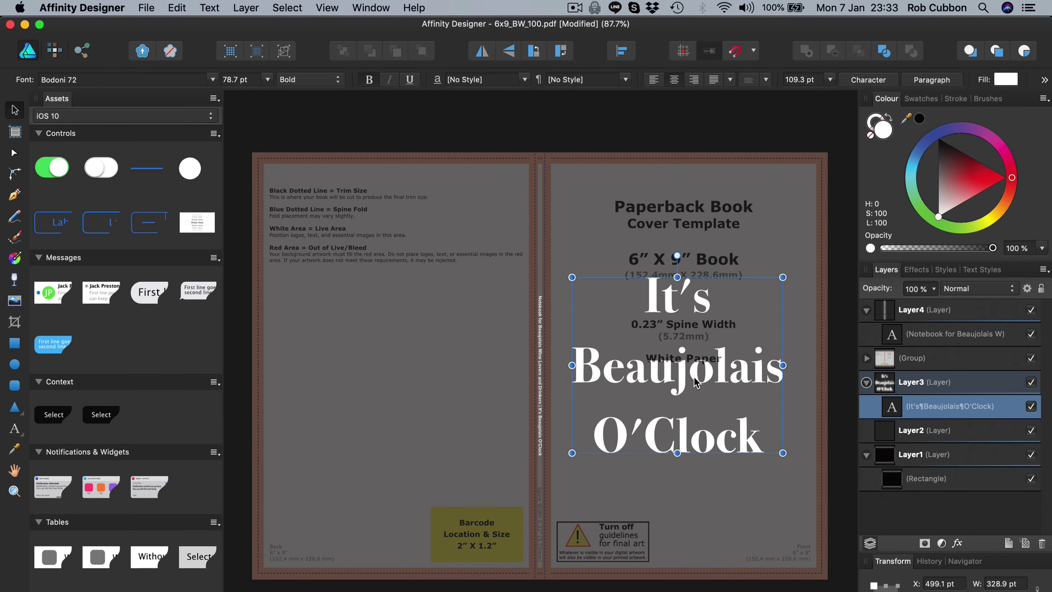
{"action": "mouse_move", "coordinate": [780, 450]}
{"action": "left_mouse_down"}
{"action": "mouse_move", "coordinate": [791, 459]}
{"action": "mouse_move", "coordinate": [728, 388]}
{"action": "mouse_move", "coordinate": [679, 360]}
{"action": "mouse_move", "coordinate": [790, 471]}
{"action": "mouse_move", "coordinate": [775, 404]}
{"action": "mouse_move", "coordinate": [742, 415]}
{"action": "mouse_move", "coordinate": [746, 455]}
{"action": "mouse_move", "coordinate": [712, 431]}
{"action": "mouse_move", "coordinate": [790, 472]}
{"action": "mouse_move", "coordinate": [782, 464]}
{"action": "left_mouse_up"}
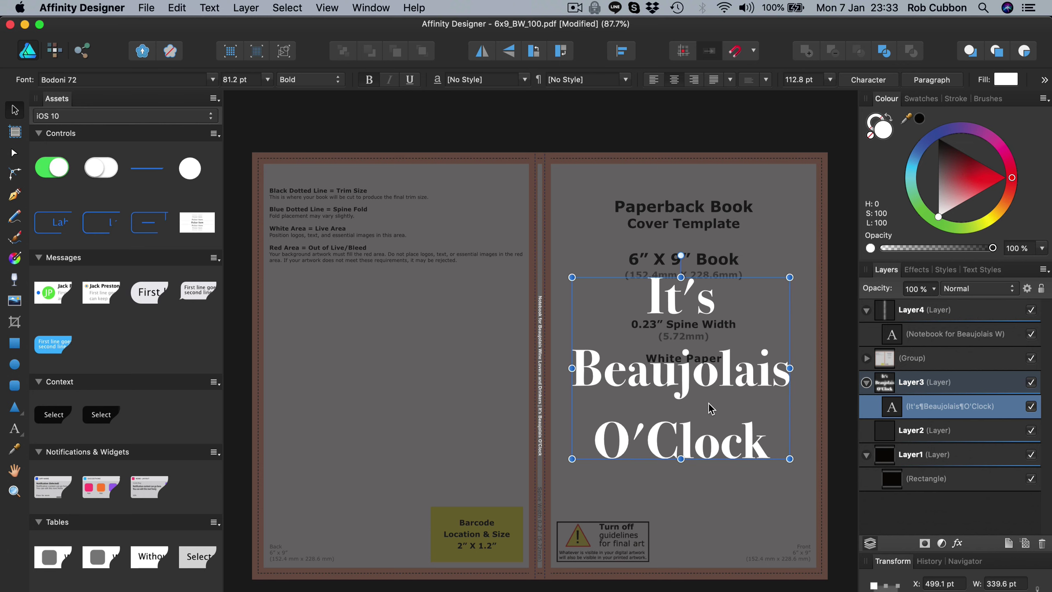
{"action": "left_click", "coordinate": [866, 382]}
{"action": "left_click", "coordinate": [1032, 358]}
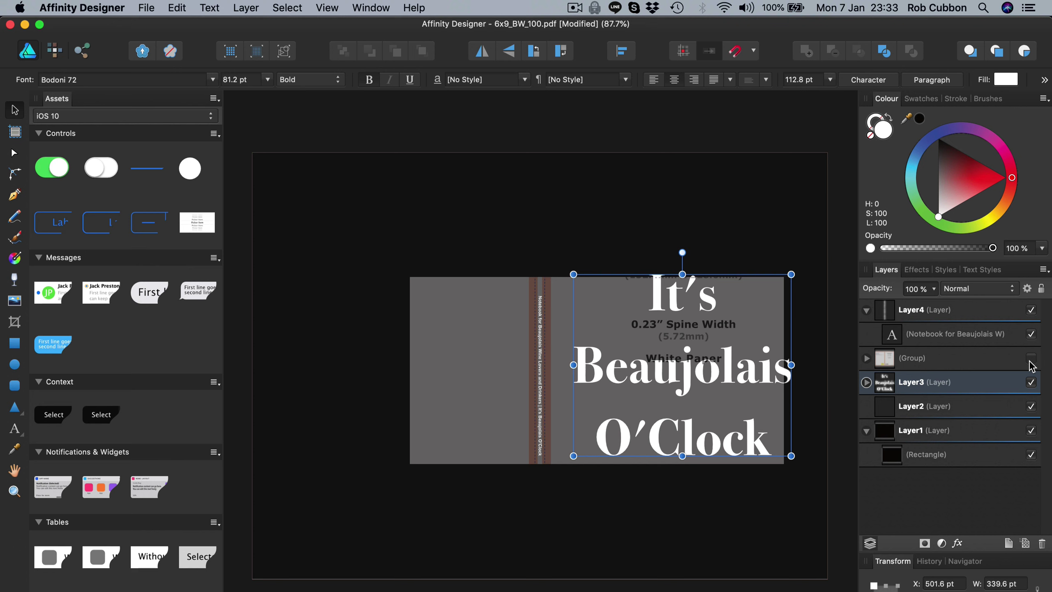
{"action": "left_click", "coordinate": [722, 125]}
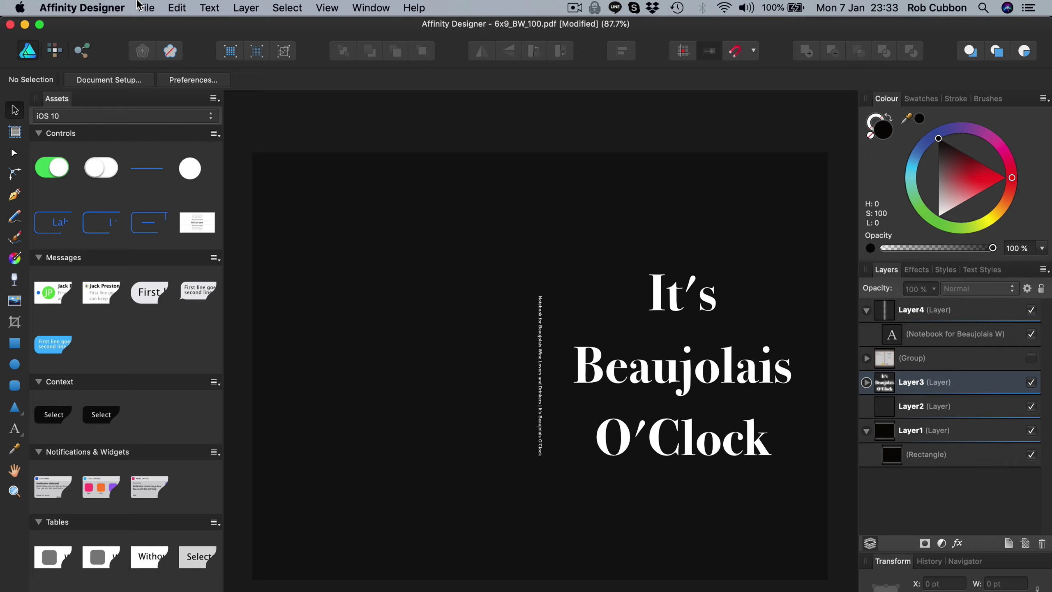
Step: Save the design to the Desktop as 'Beaujolais 6x9_BW_100.afdesign'
{"action": "left_click", "coordinate": [145, 8]}
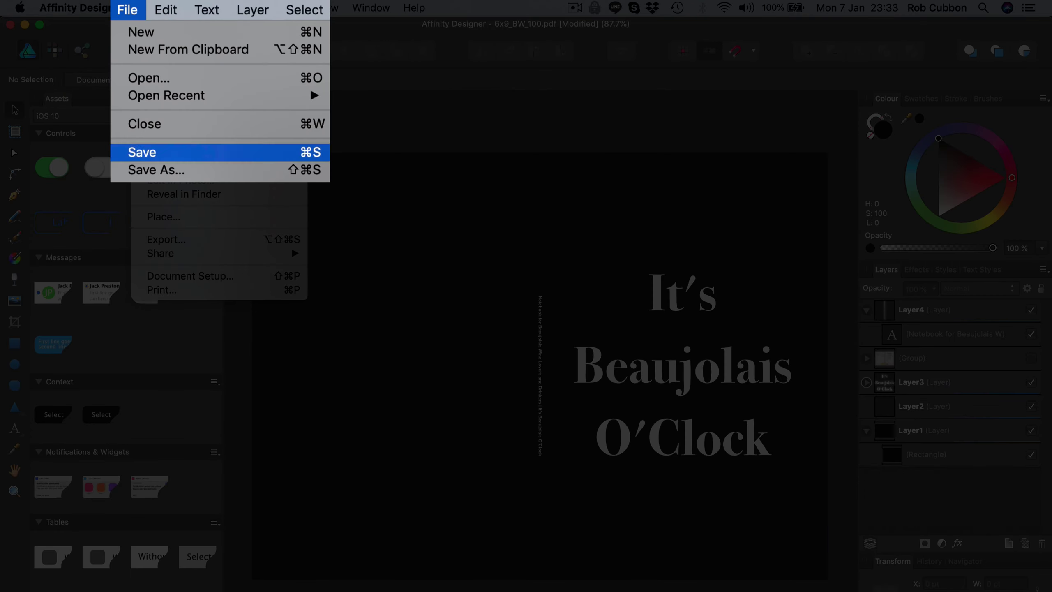
{"action": "left_click", "coordinate": [170, 162]}
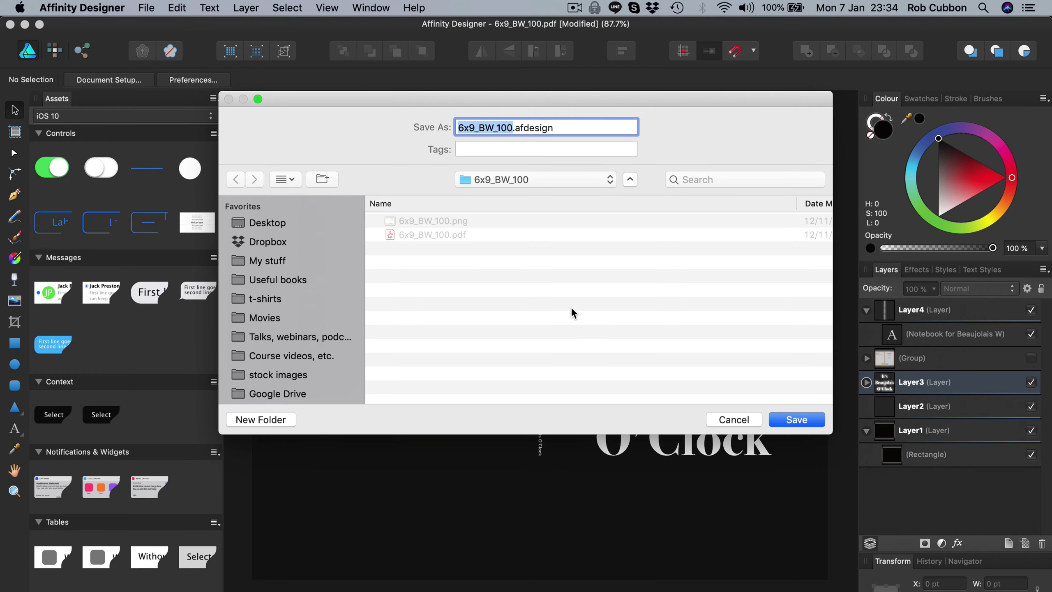
{"action": "left_click", "coordinate": [460, 128]}
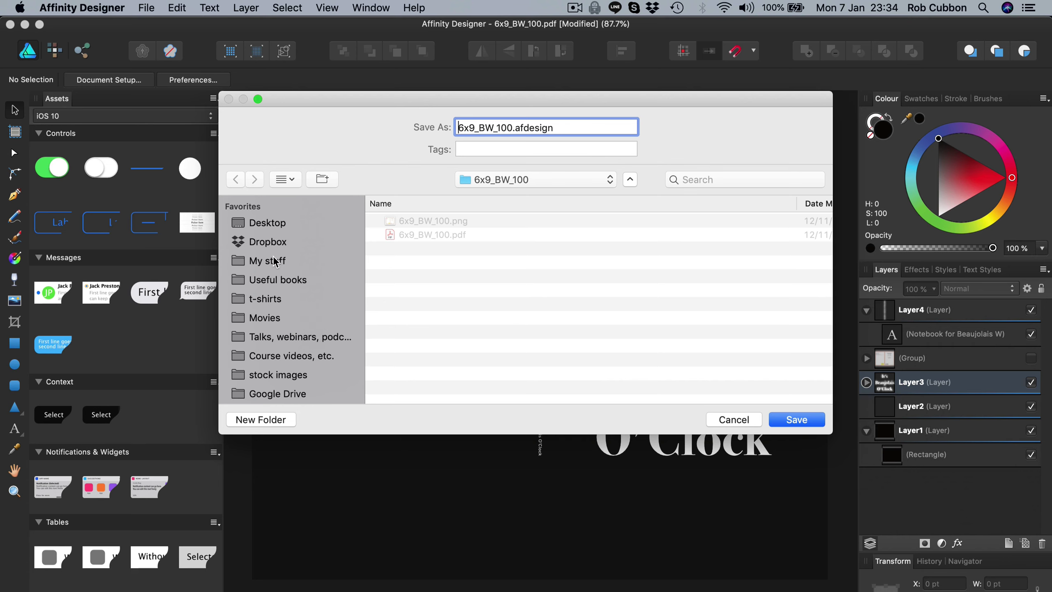
{"action": "left_click", "coordinate": [265, 226]}
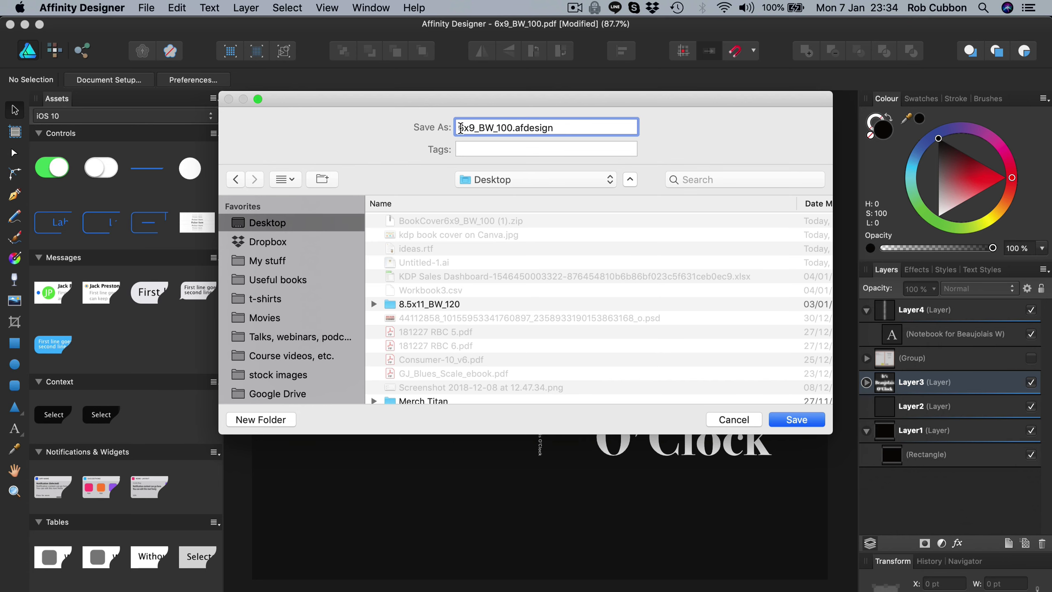
{"action": "type", "text": "Beaujolais"}
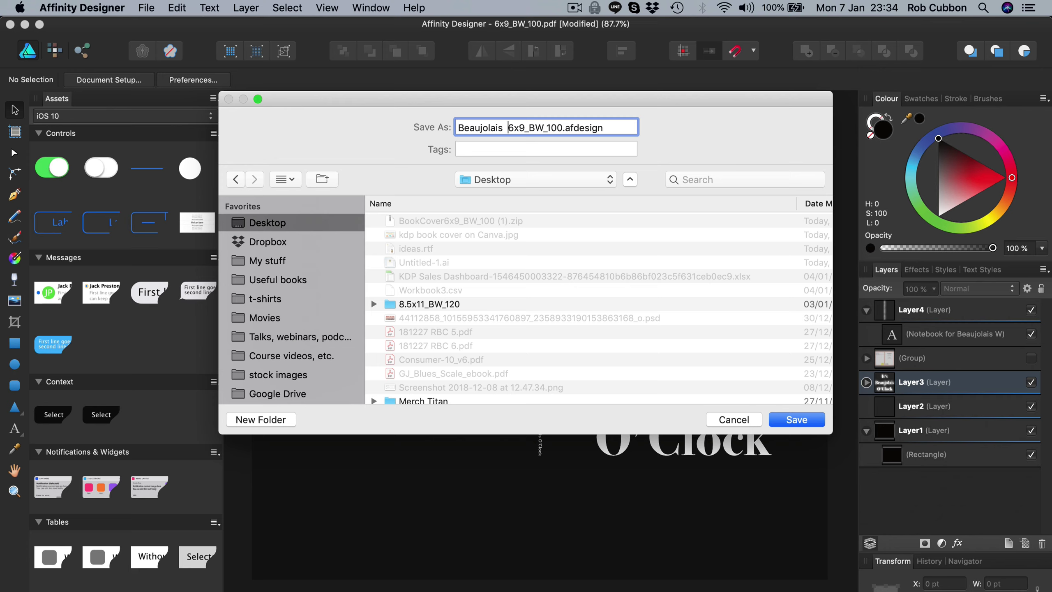
{"action": "key", "text": "Return"}
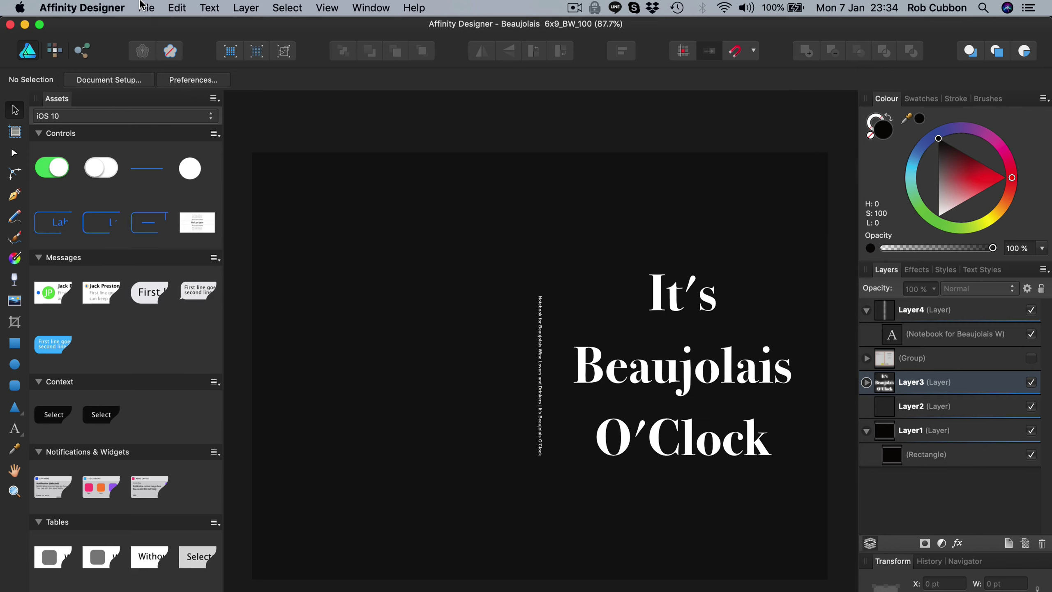
Step: Export a 300 DPI 'PDF (for print)' file 'Beaujolais 6x9_BW_100.pdf' to the Desktop
{"action": "left_click", "coordinate": [145, 7]}
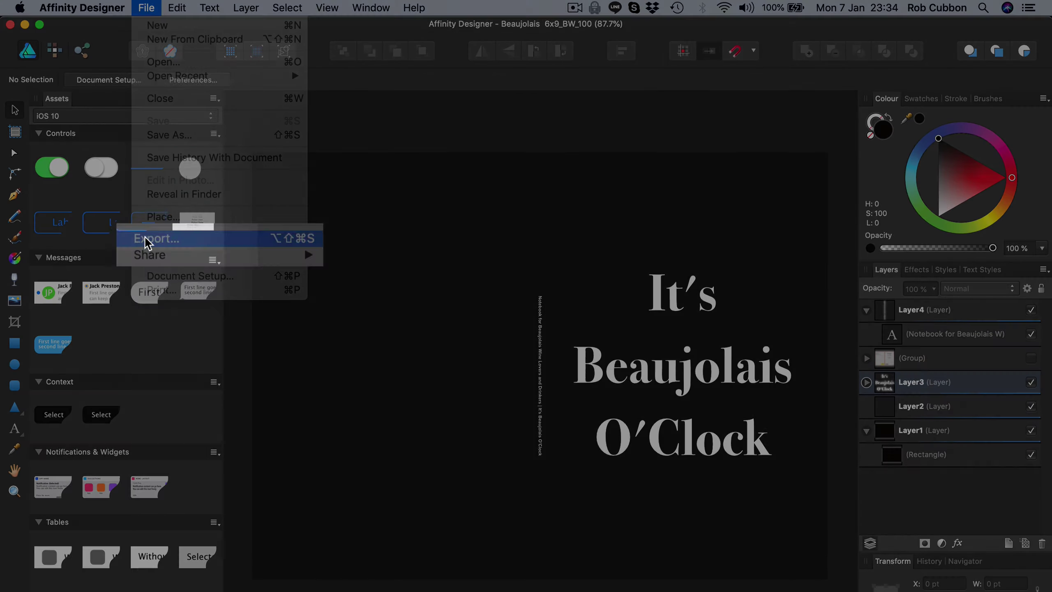
{"action": "left_click", "coordinate": [149, 239]}
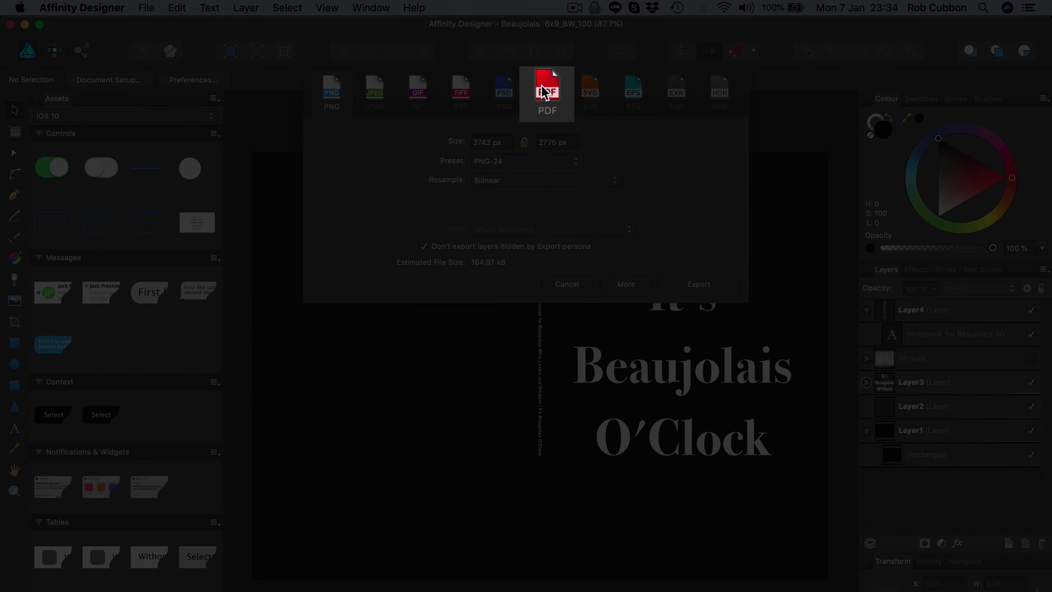
{"action": "left_click", "coordinate": [546, 92]}
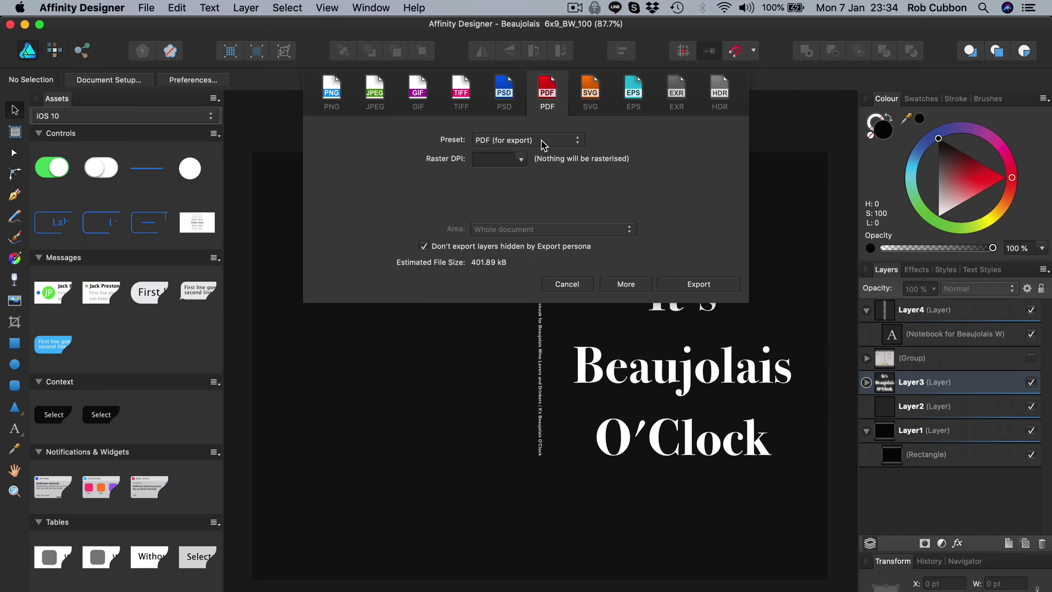
{"action": "left_click", "coordinate": [520, 159]}
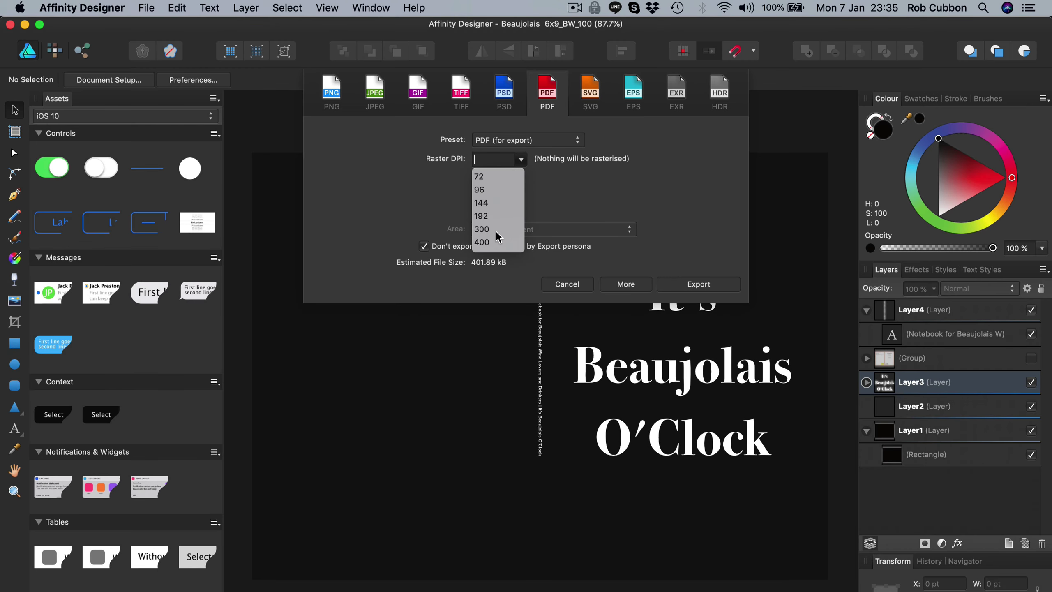
{"action": "left_click", "coordinate": [483, 229]}
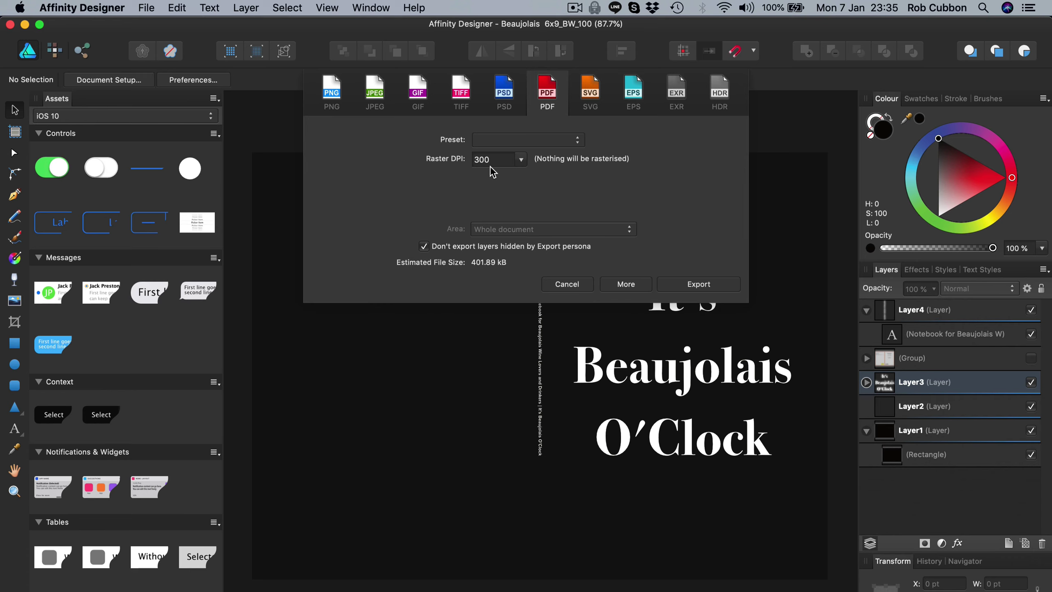
{"action": "left_click", "coordinate": [520, 142]}
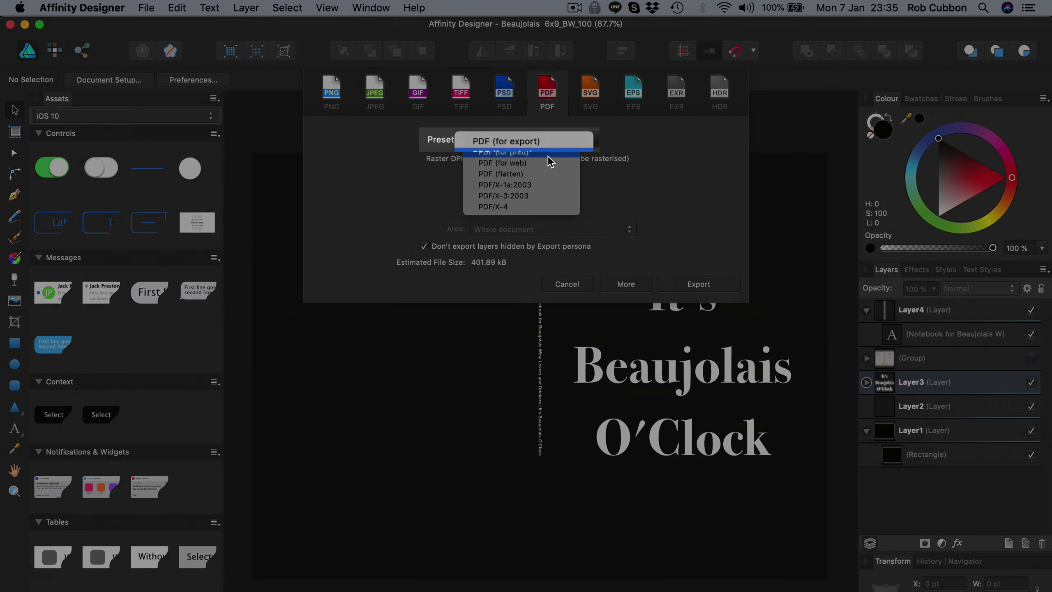
{"action": "left_click", "coordinate": [547, 153]}
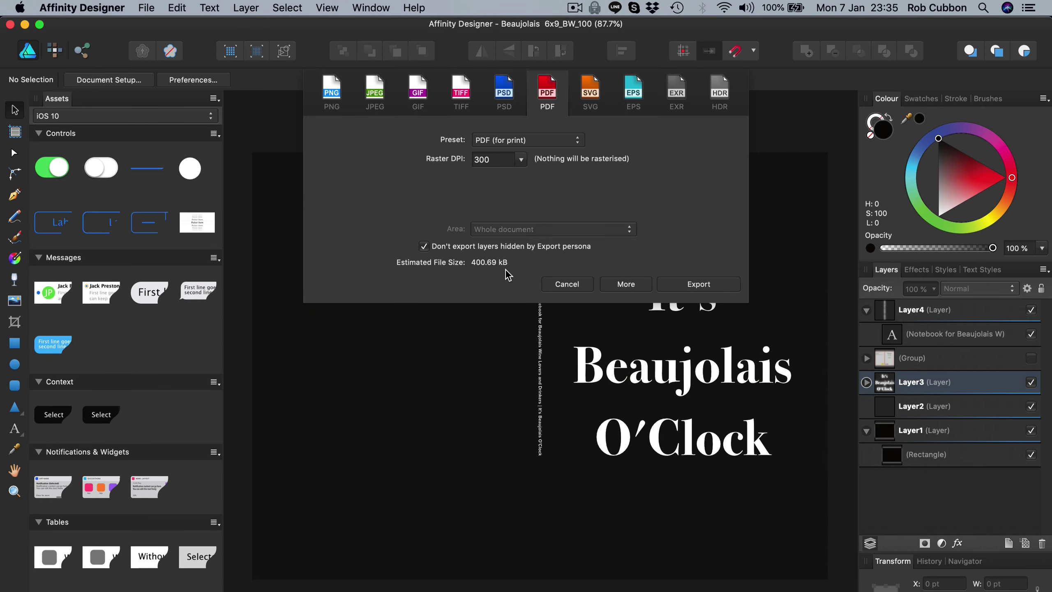
{"action": "left_click", "coordinate": [703, 286]}
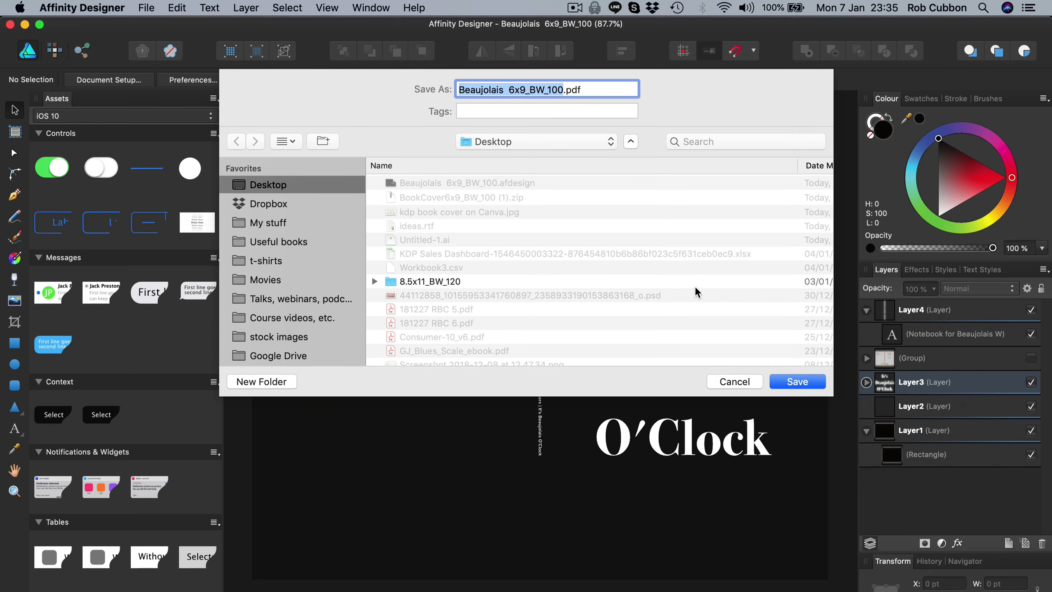
{"action": "left_click", "coordinate": [797, 378]}
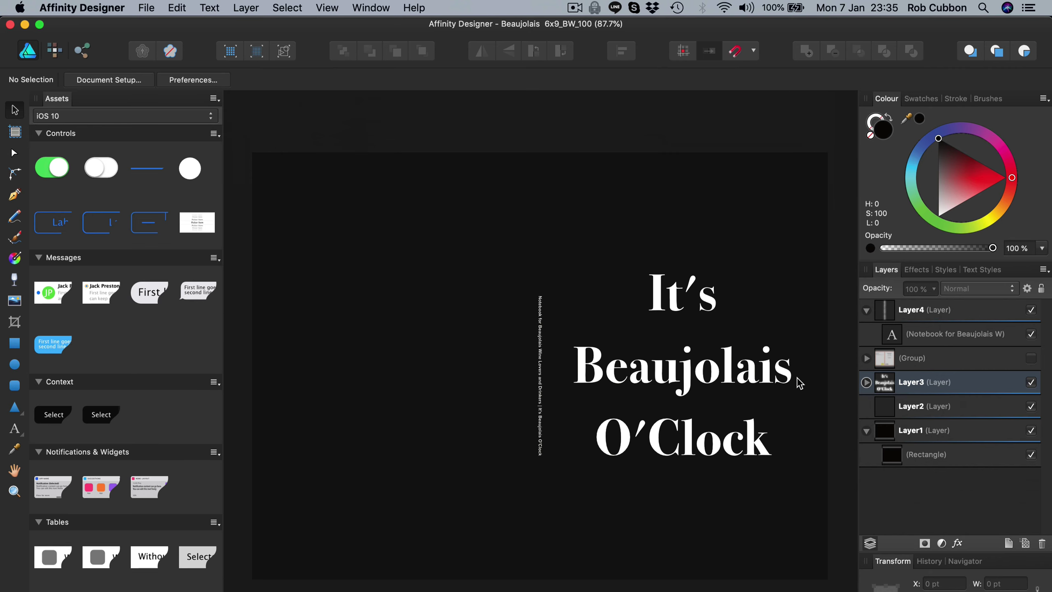